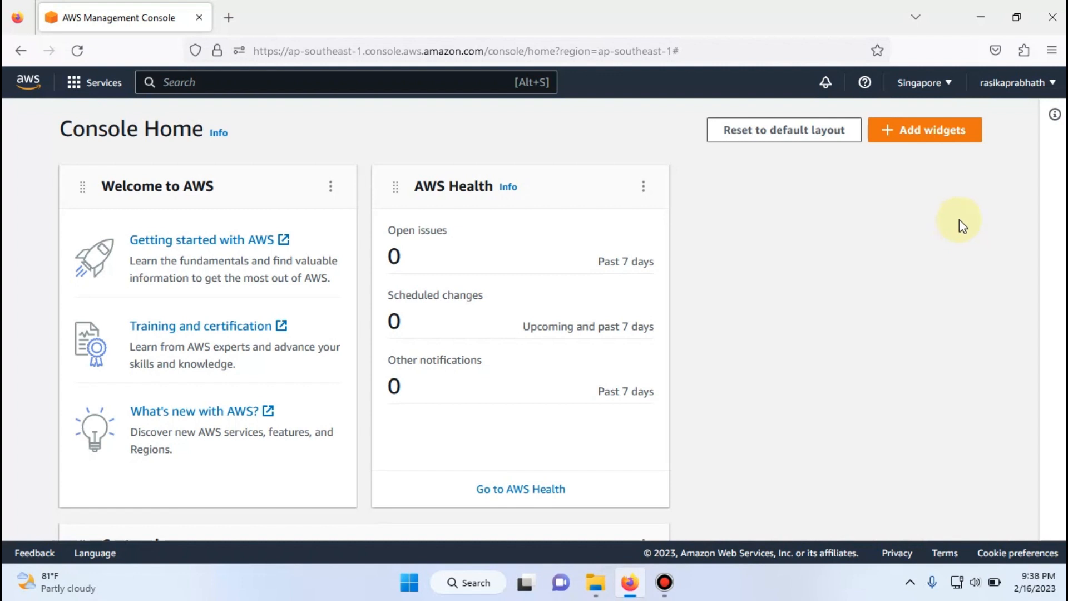
- Set the console region to Asia Pacific (Singapore), ap-southeast-1
click(934, 91)
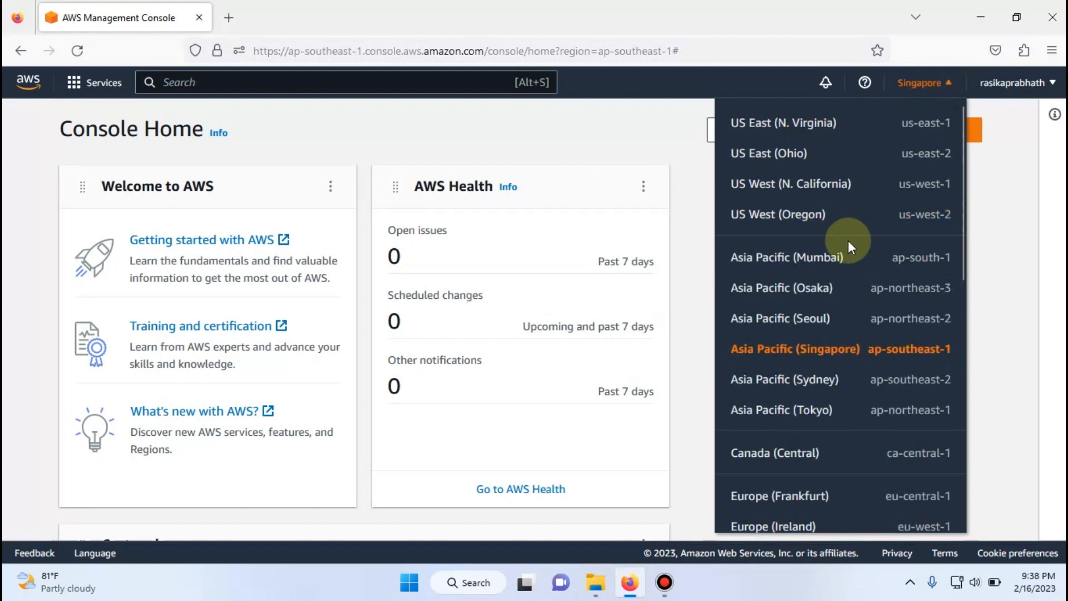
click(808, 364)
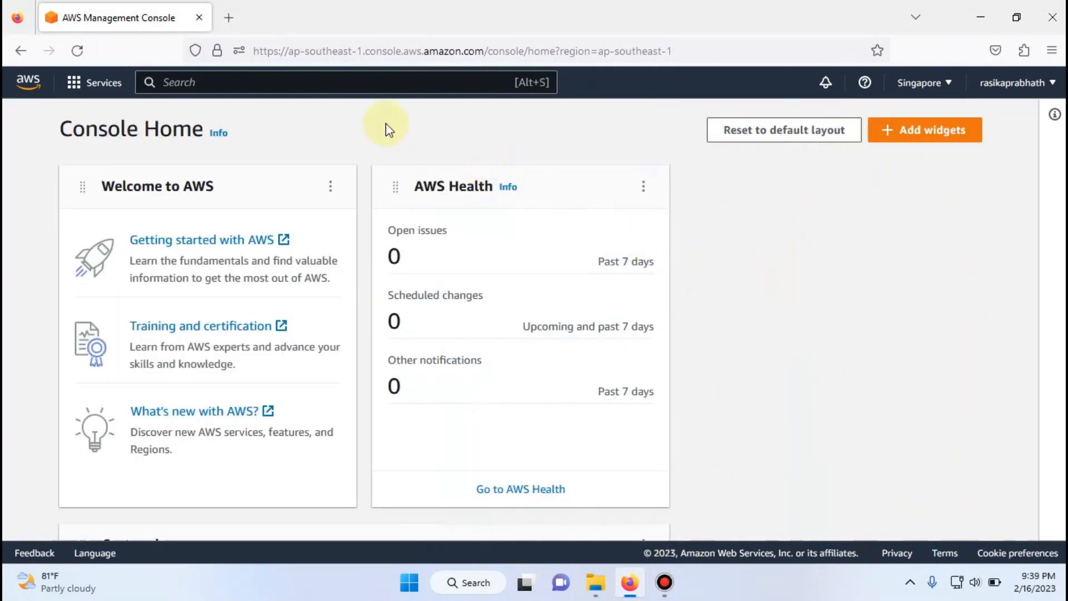
- Search the console's services for ec2
click(332, 88)
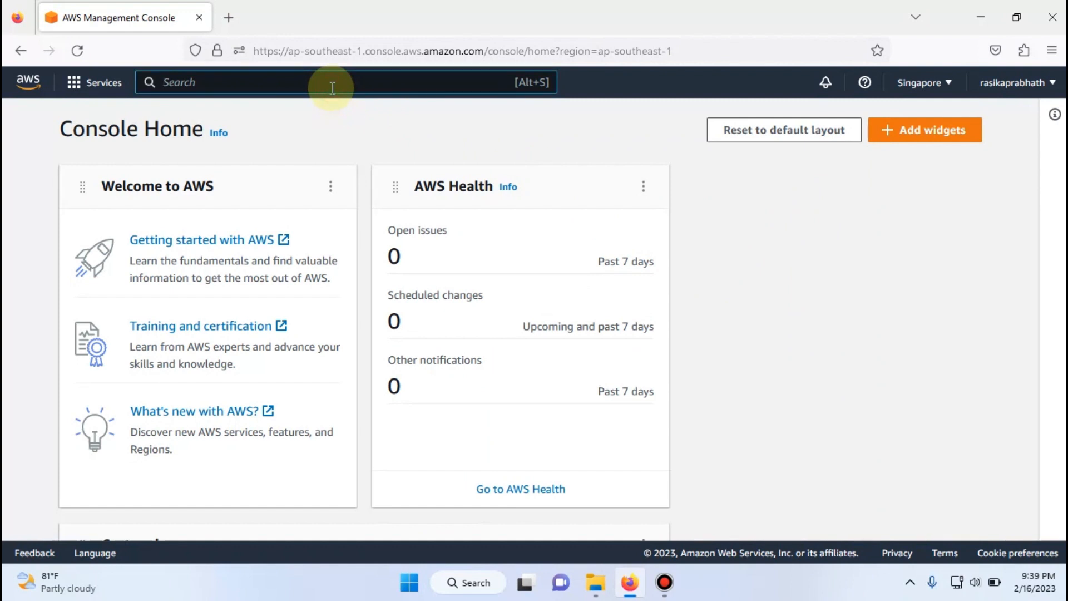
text(ec2)
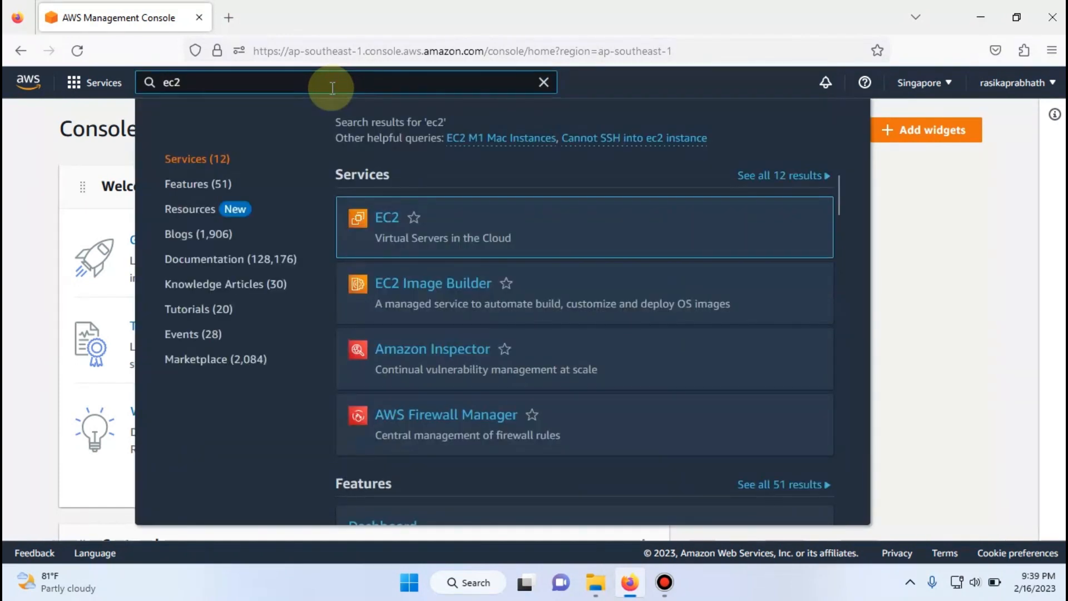
mouse_move(352, 220)
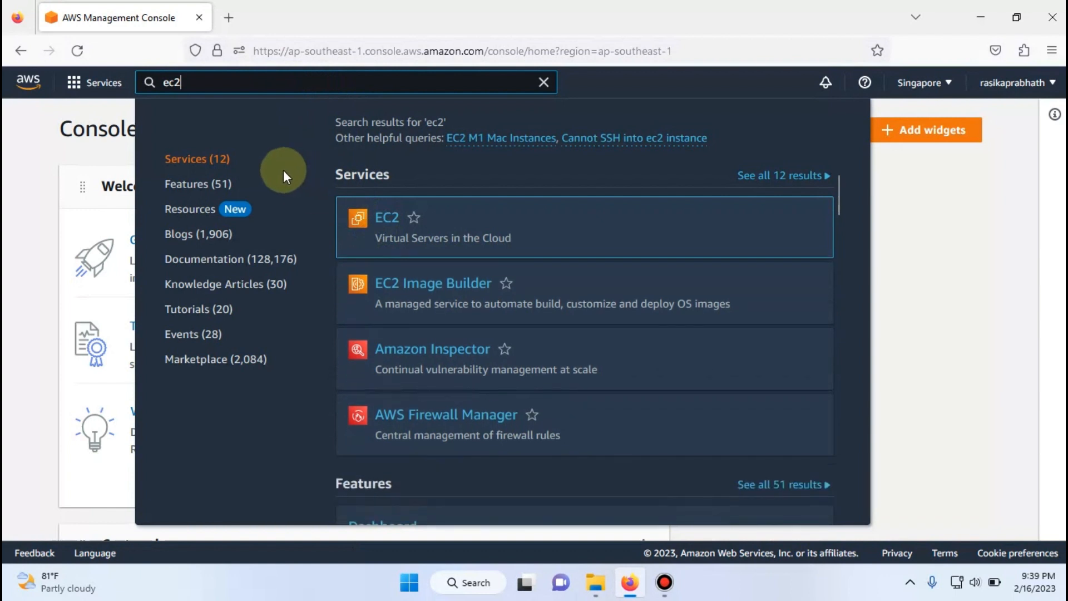
- Open the EC2 service from the Compute category of the services list
click(74, 89)
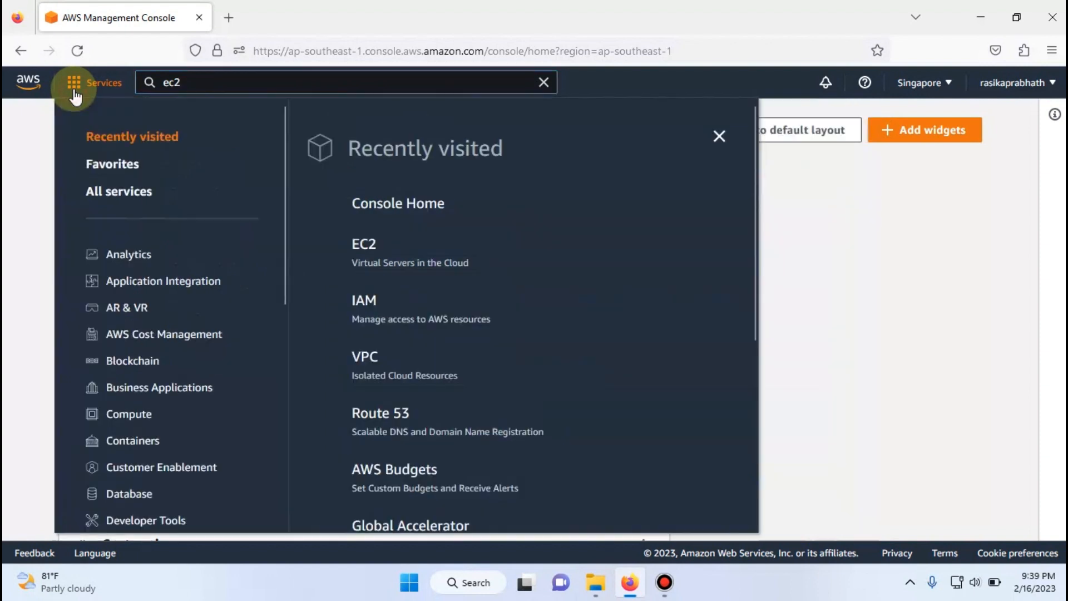
click(130, 417)
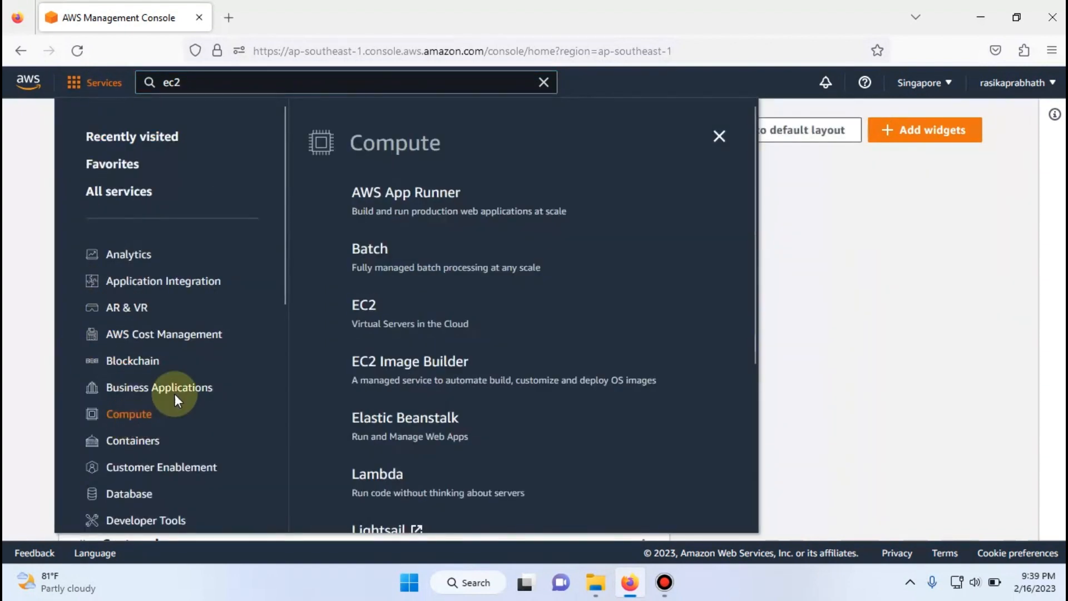
click(358, 316)
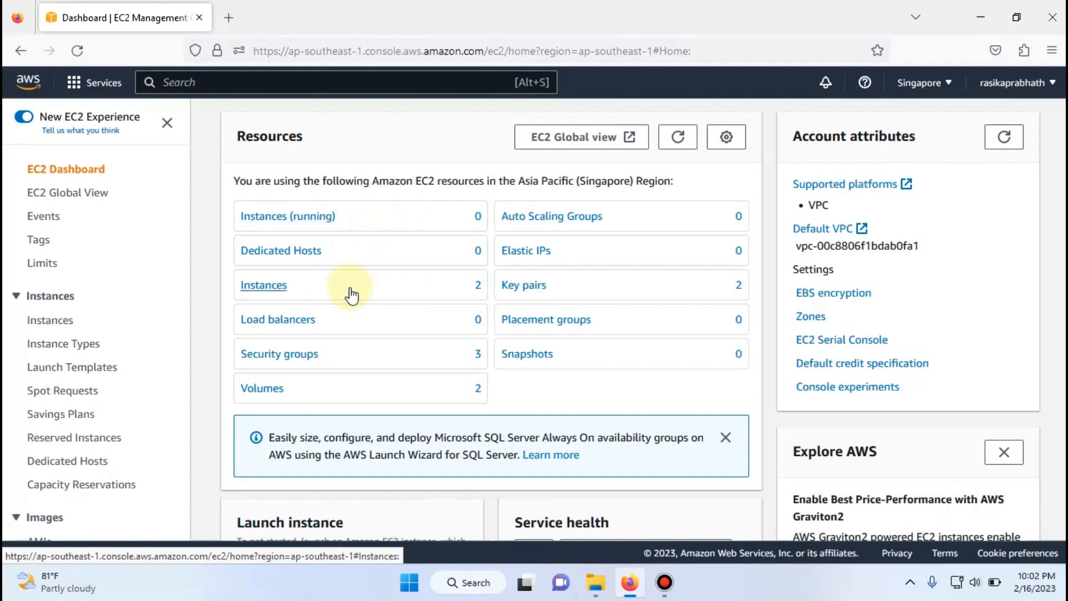
- Start launching a new instance from the EC2 instances list and name it ITSECHUBEC2
click(60, 325)
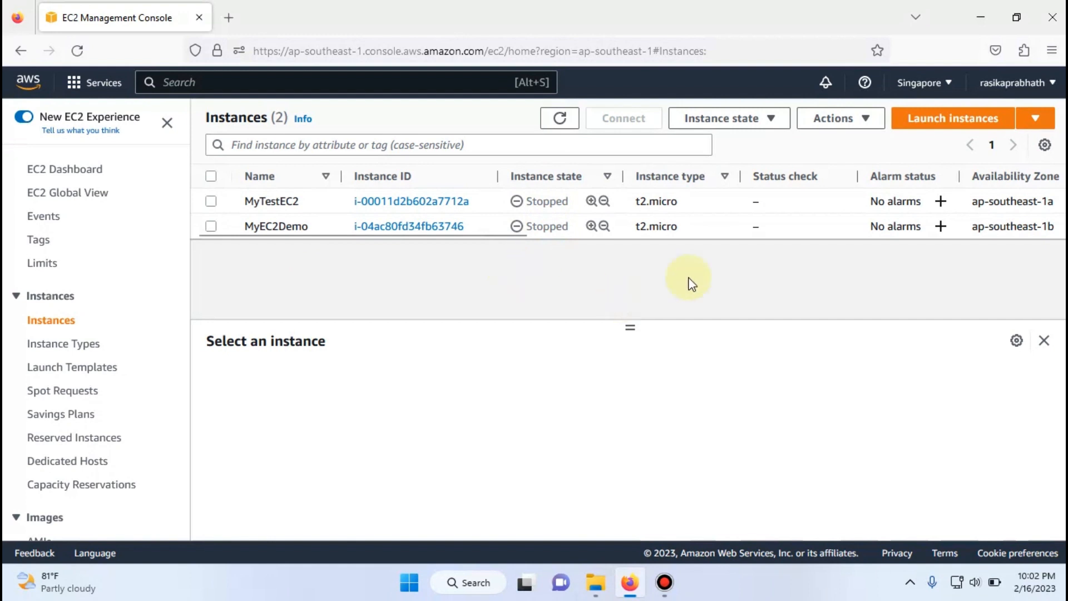
click(926, 125)
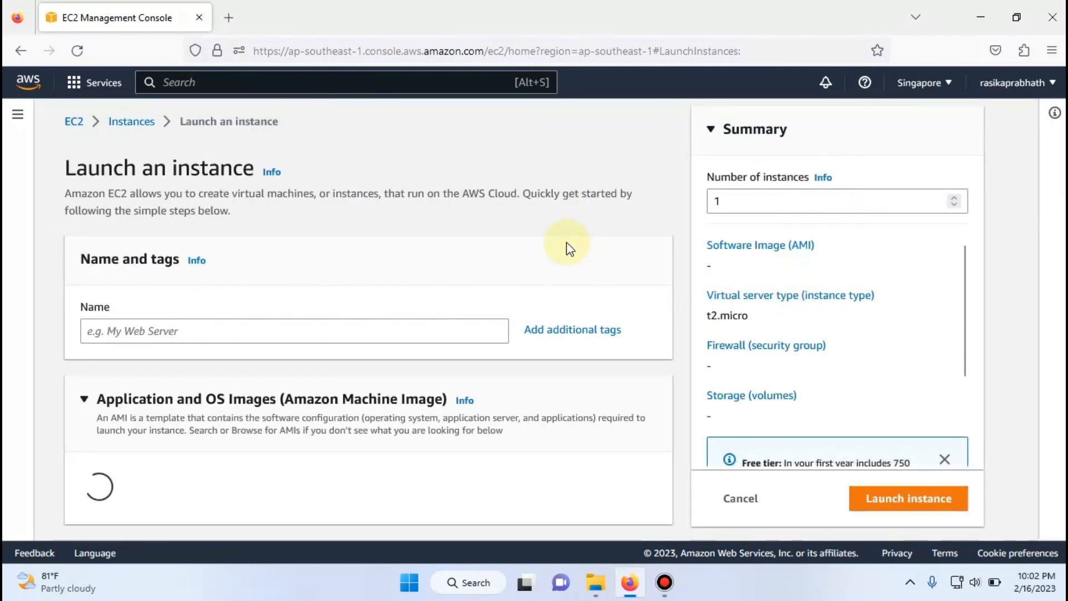
click(447, 330)
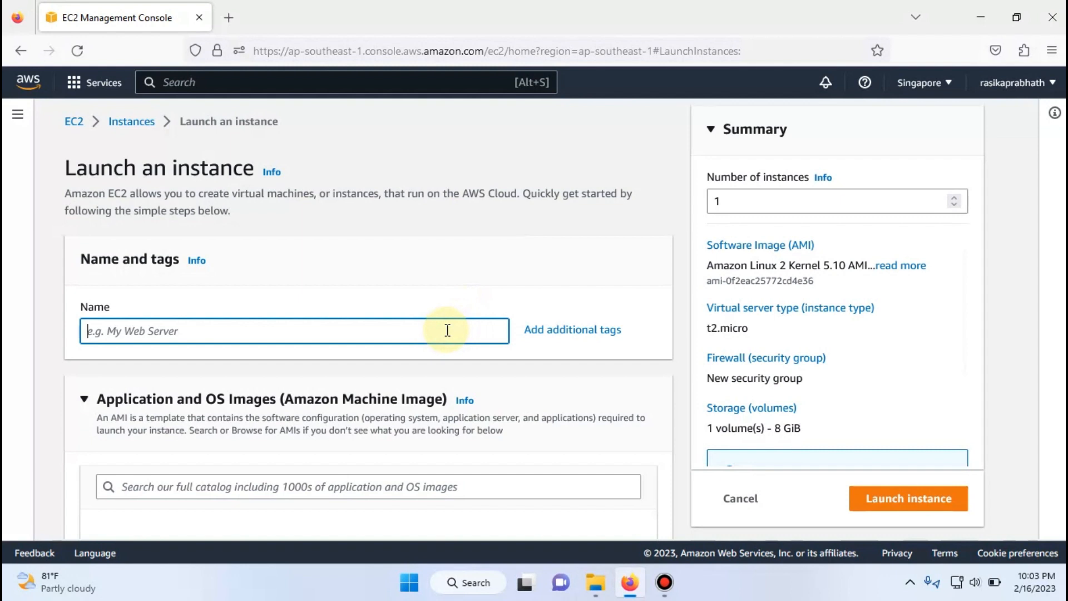
text(ITSEC)
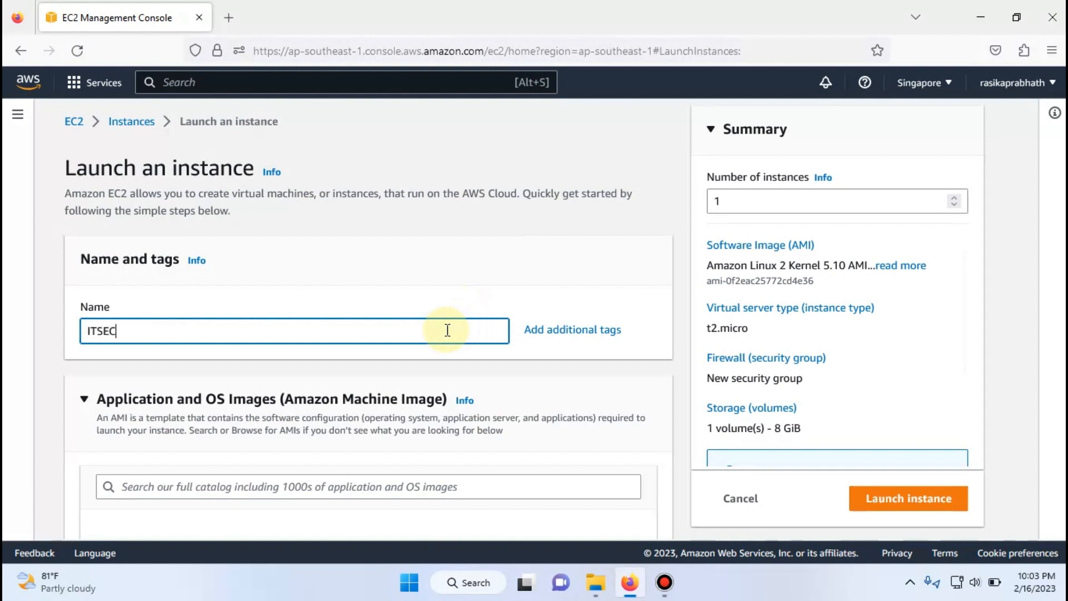
text(HUBEC2)
- Browse the full AMI catalog and select the 64-bit (x86) Amazon Linux 2 AMI (HVM) - Kernel 5.10, SSD Volume Type
scroll(422, 362, down, 2)
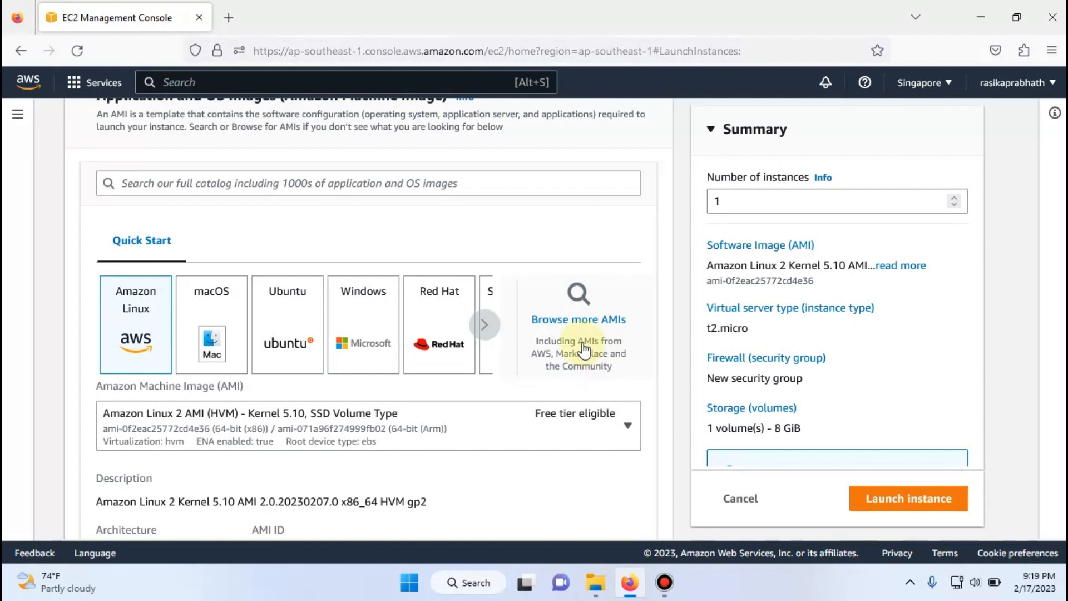
click(580, 317)
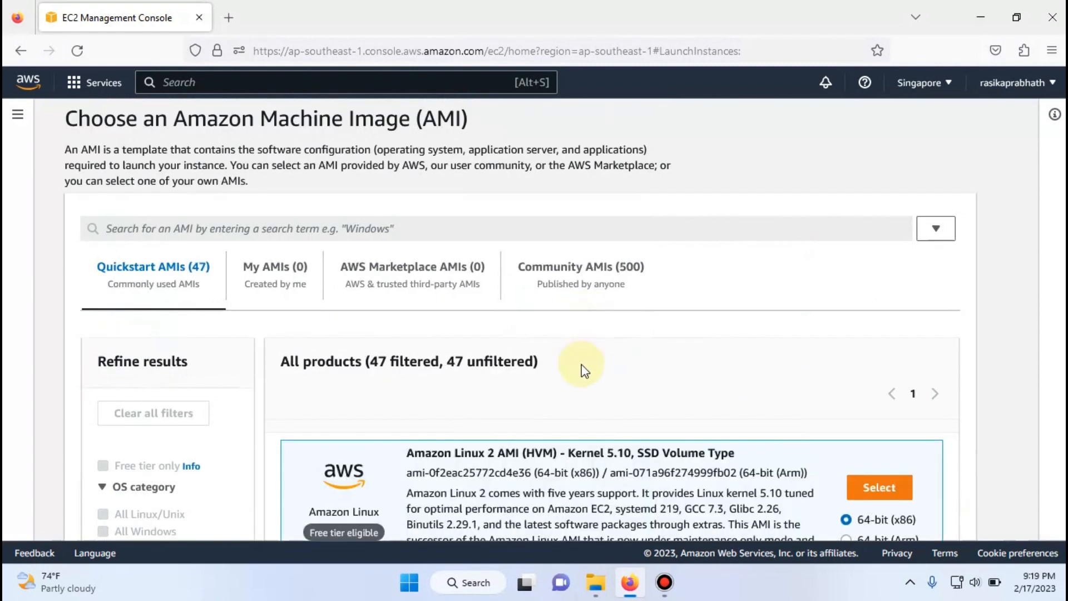
scroll(582, 365, down, 2)
scroll(582, 369, down, 1)
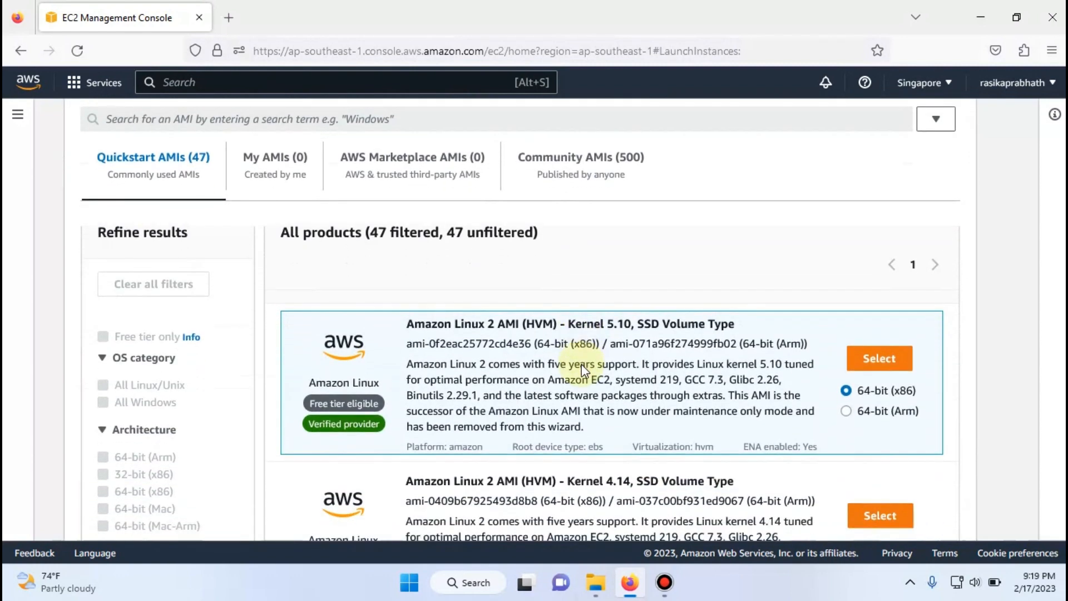
scroll(580, 362, down, 2)
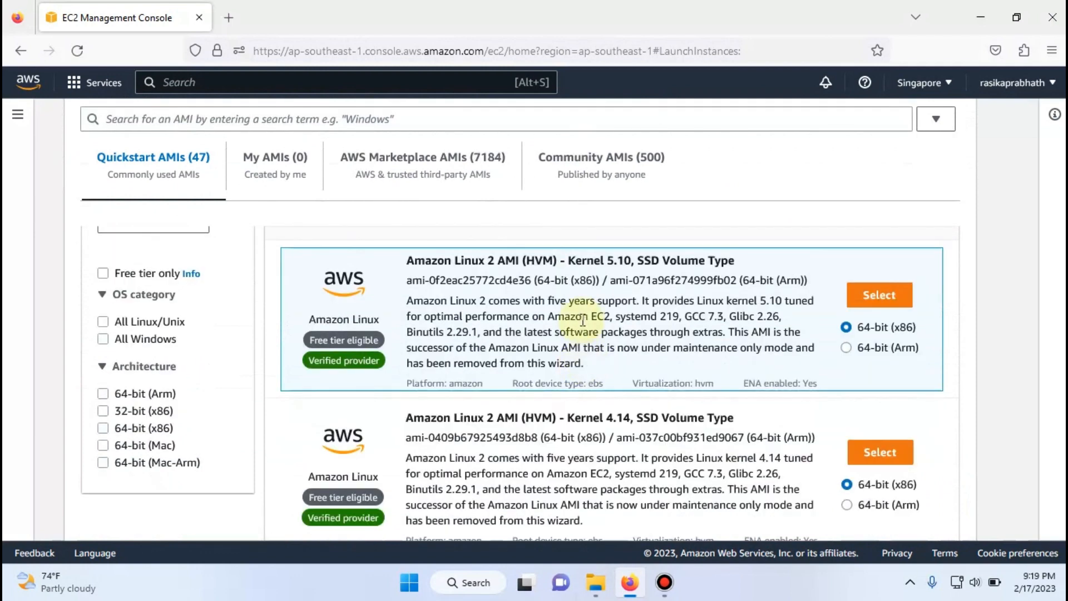
scroll(583, 321, down, 5)
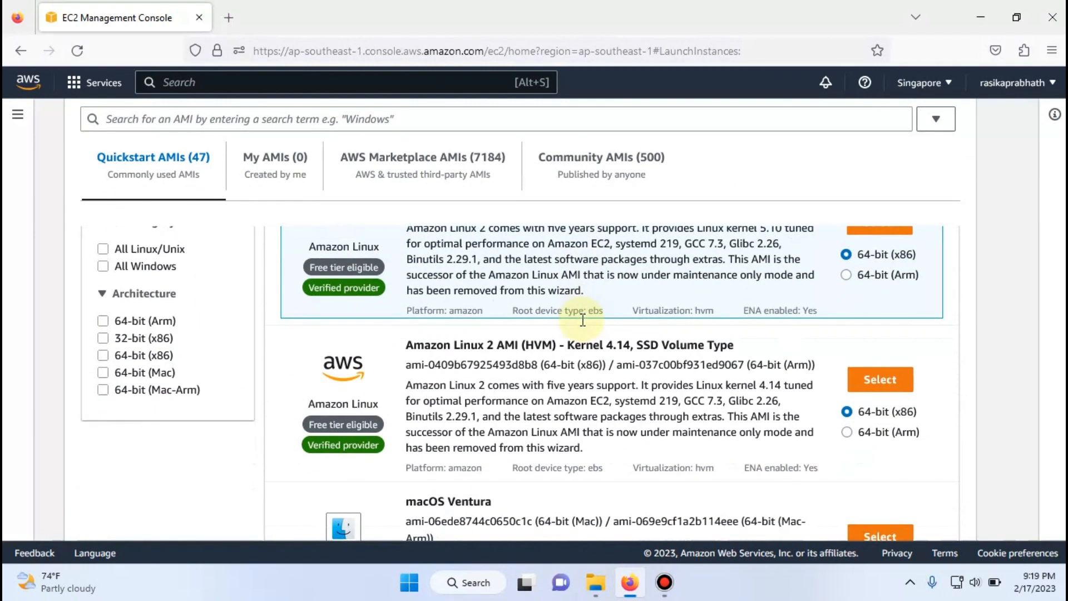
scroll(582, 319, down, 2)
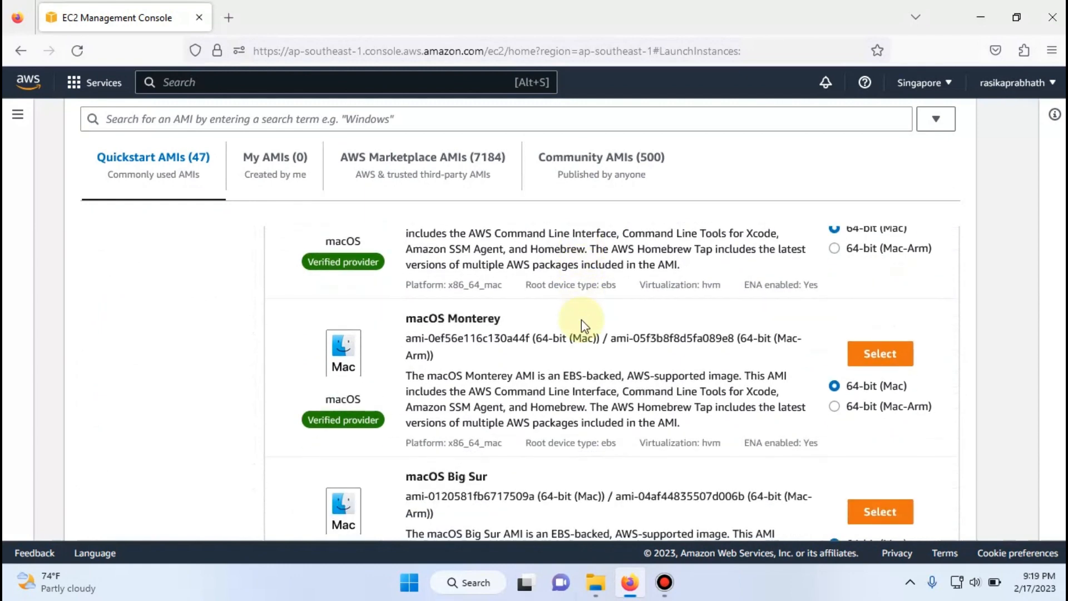
scroll(582, 323, up, 10)
scroll(604, 340, down, 3)
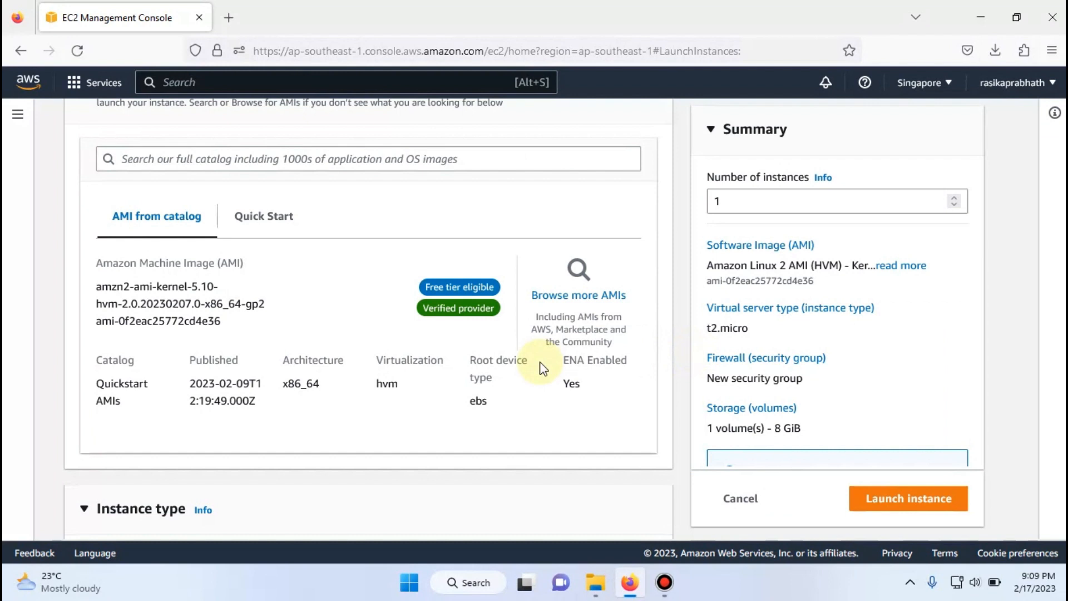
- Review the instance type options and keep the free-tier-eligible t2.micro for the new instance
scroll(464, 352, down, 3)
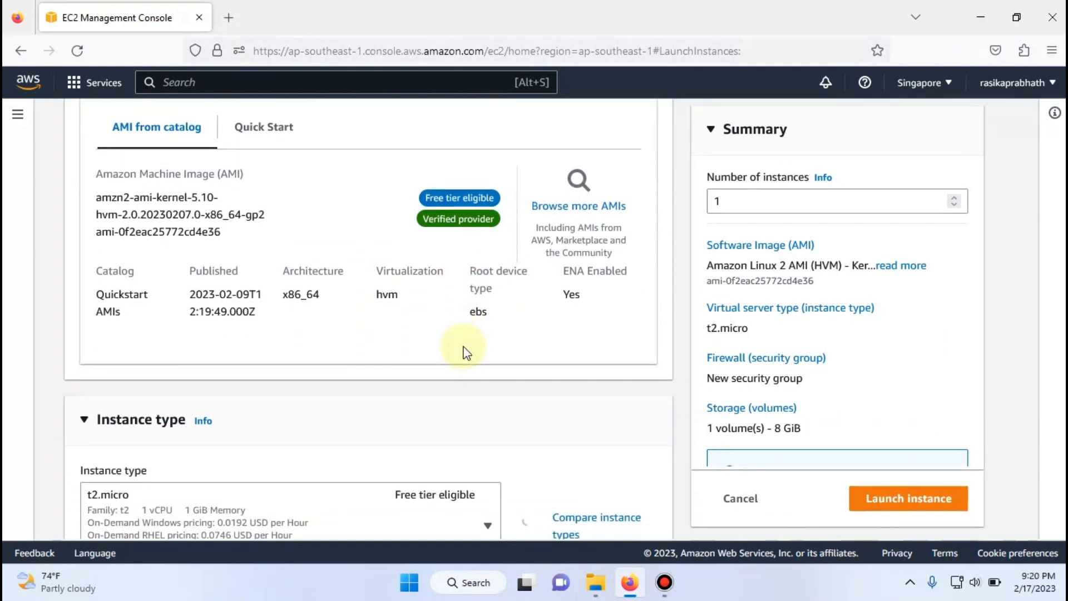
scroll(466, 352, down, 1)
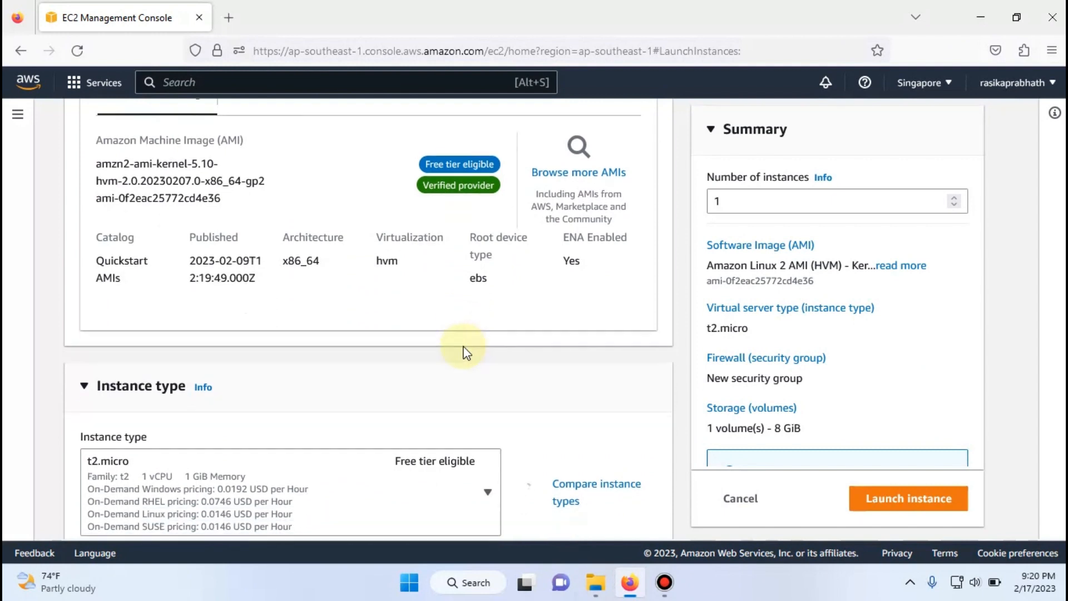
scroll(466, 352, down, 3)
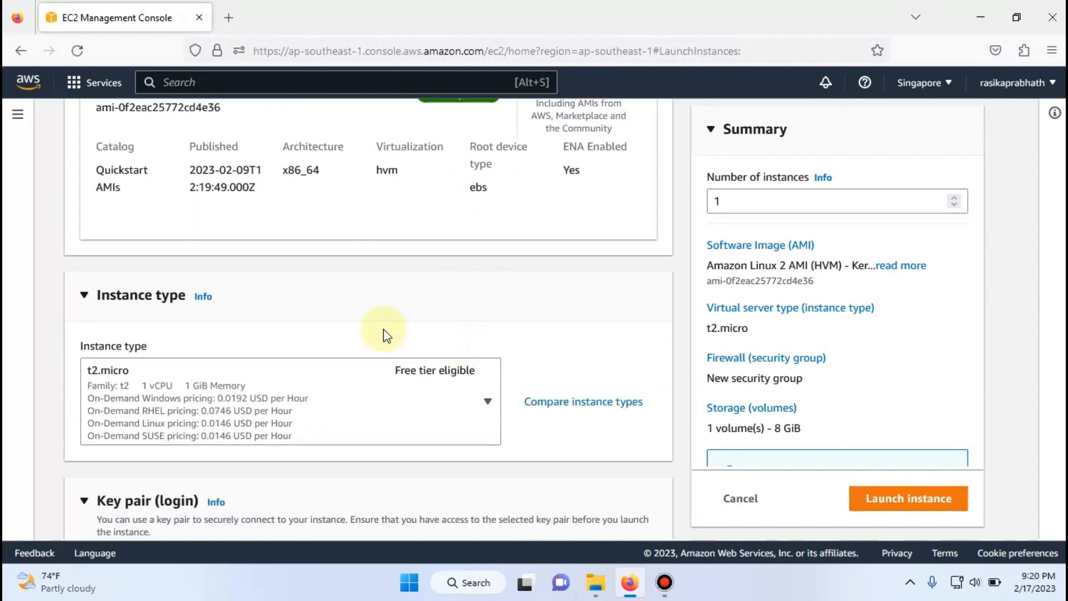
scroll(384, 332, up, 2)
scroll(384, 332, down, 3)
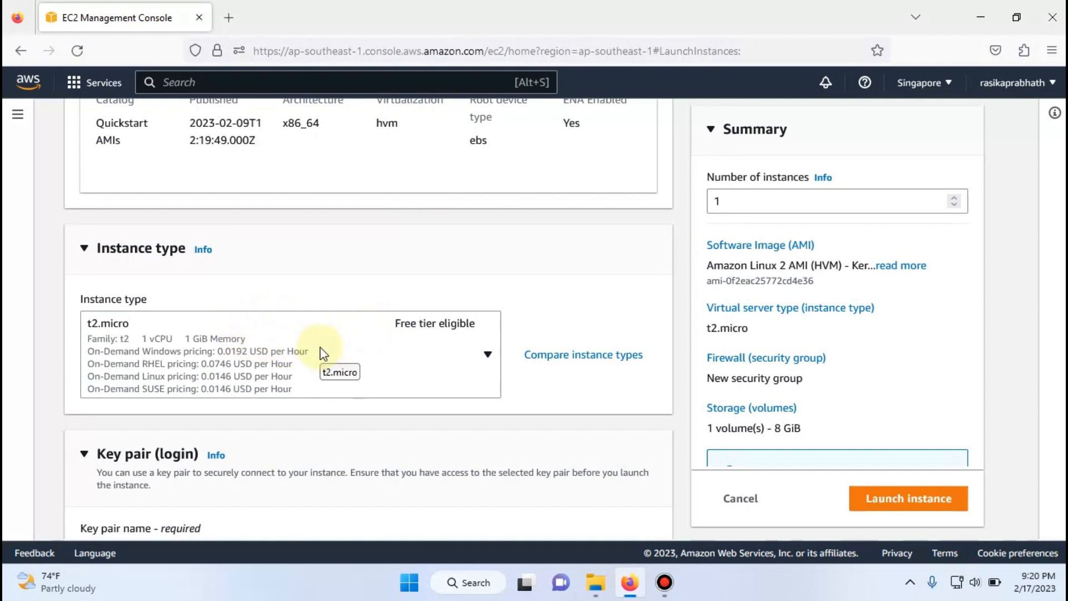
click(471, 369)
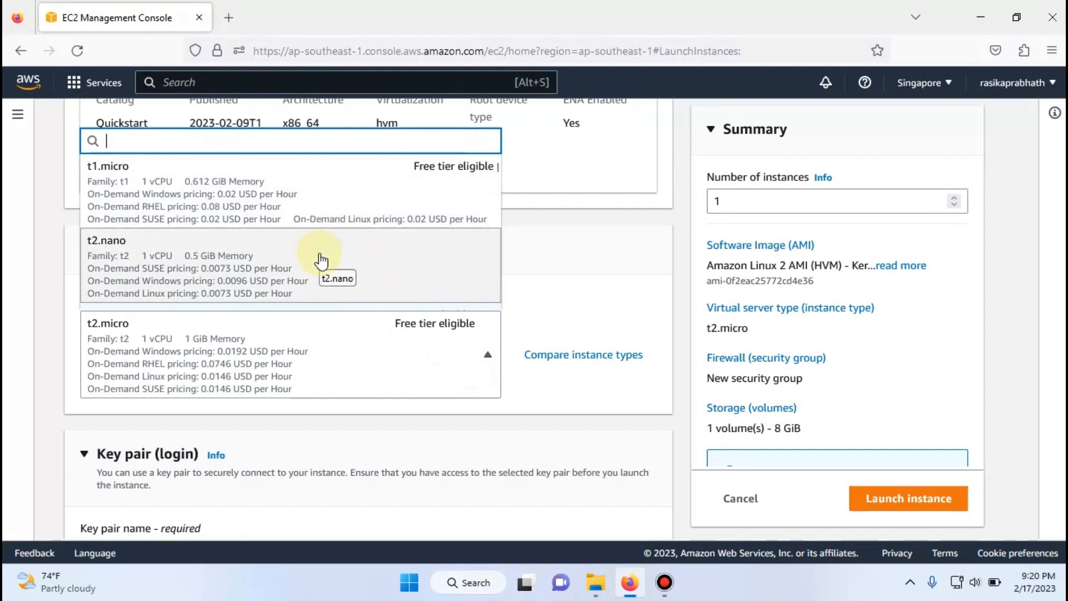
click(342, 345)
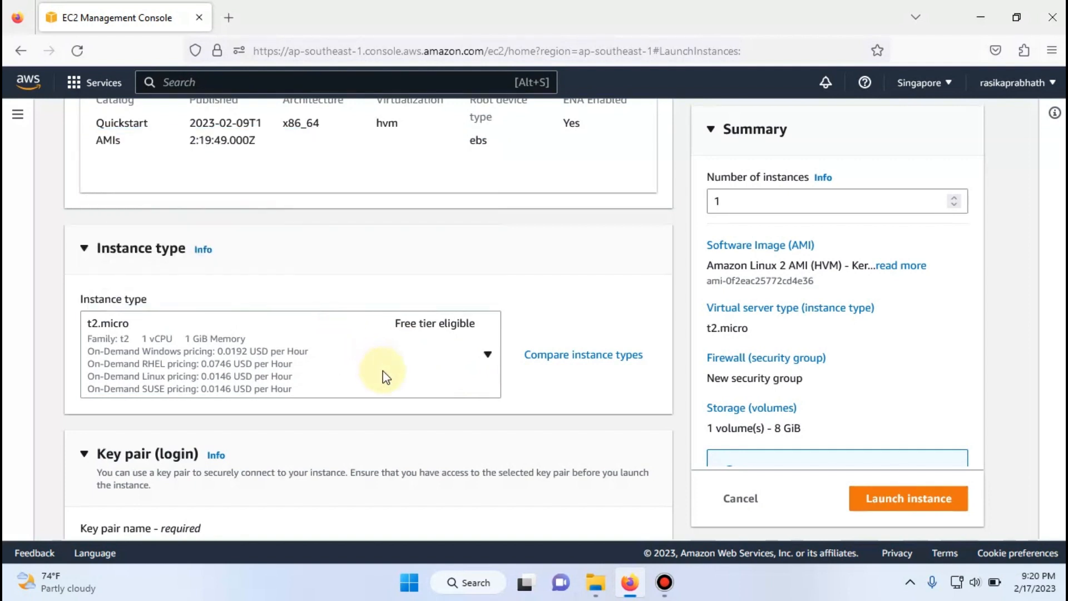
- Check which existing key pairs are available for logging in to the instance
scroll(345, 372, down, 2)
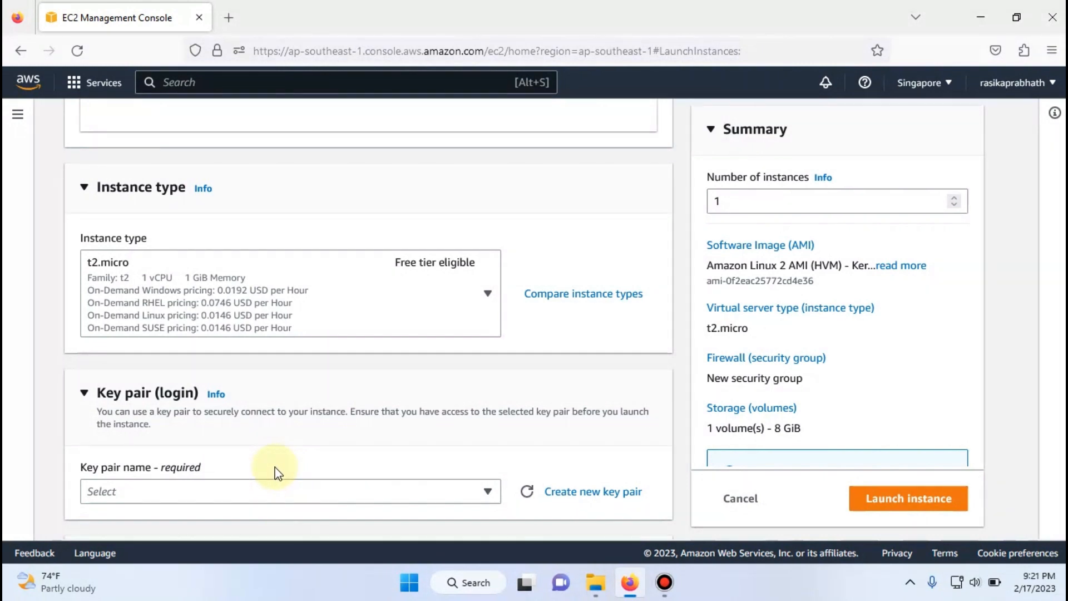
scroll(359, 451, down, 1)
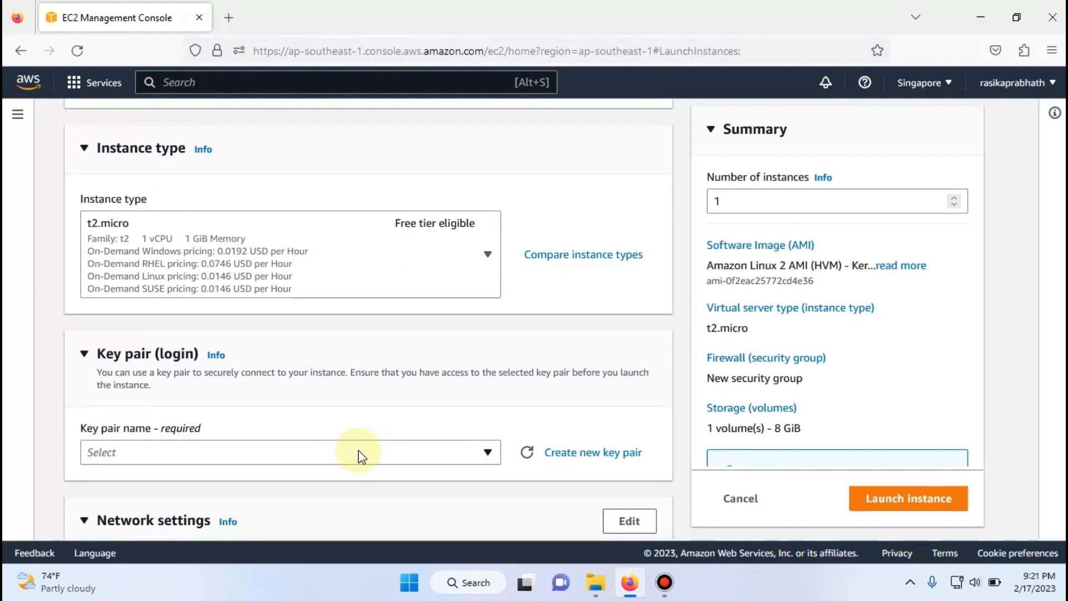
click(358, 450)
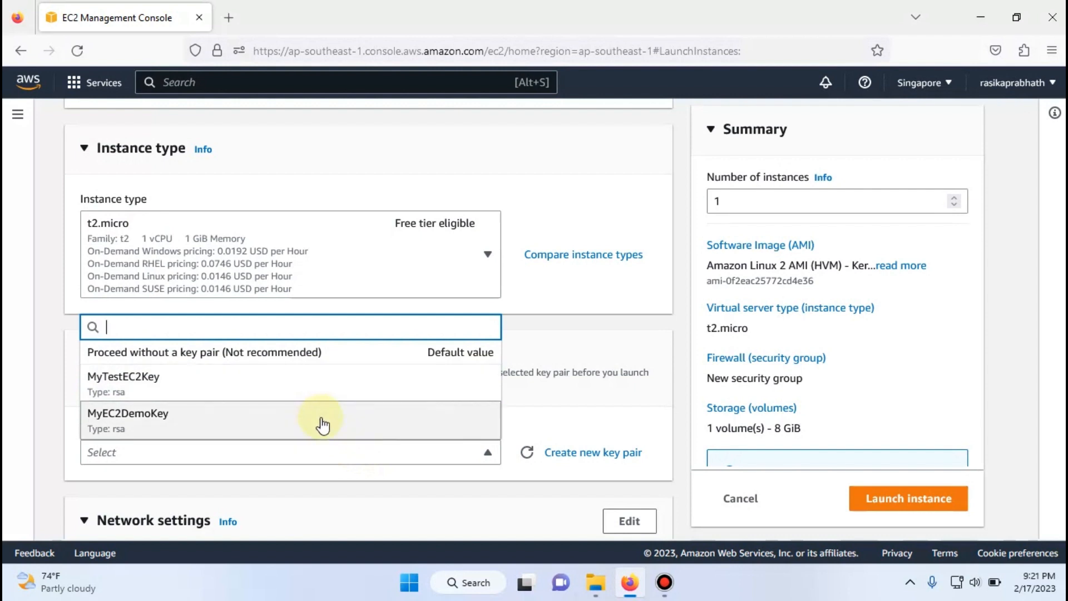
click(563, 398)
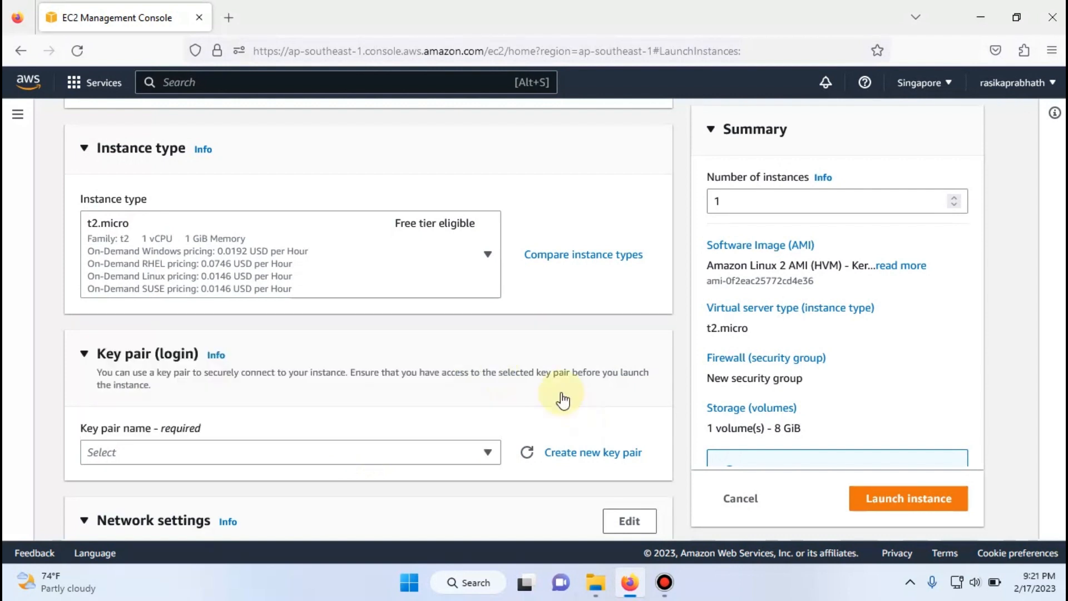
- Create an RSA key pair named ITSECHUBKEY with the .ppk private key format, downloading its key file
click(565, 458)
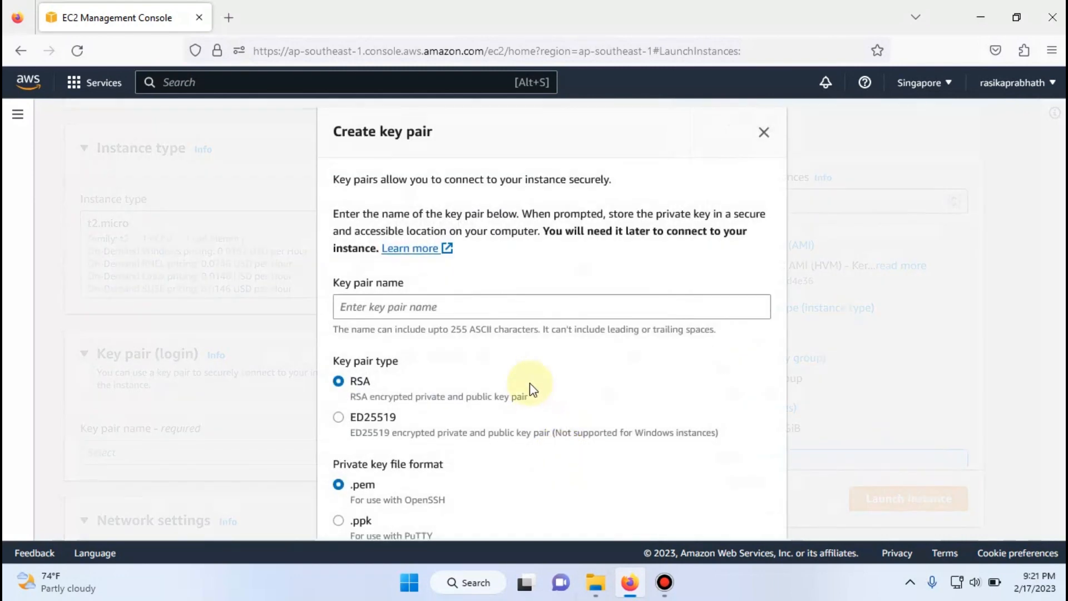
scroll(529, 385, down, 2)
click(418, 257)
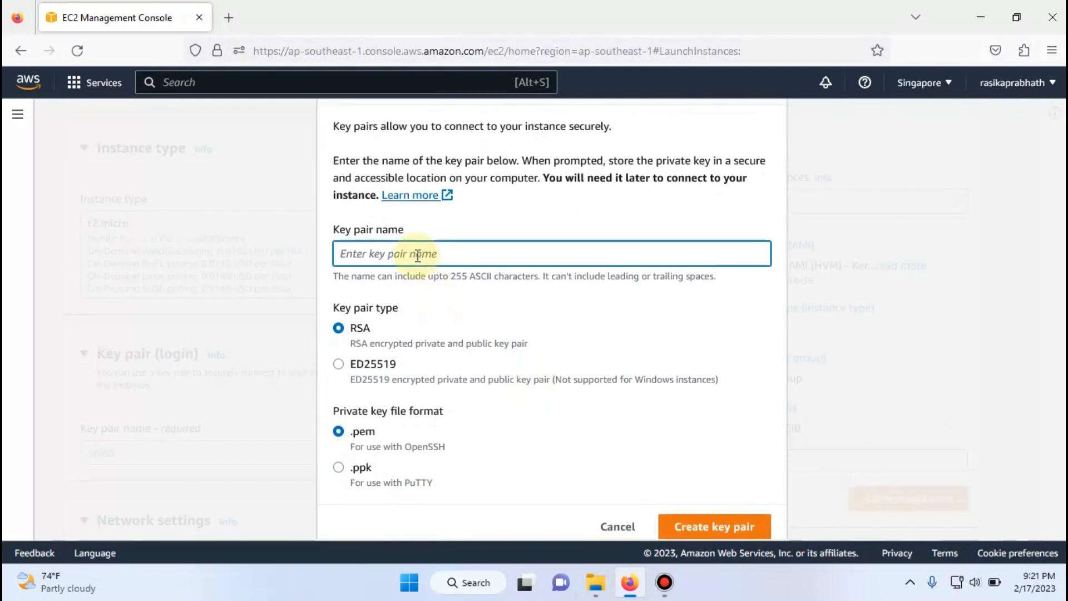
text(lTSECB)
key(BackSpace)
text(HUBKEY)
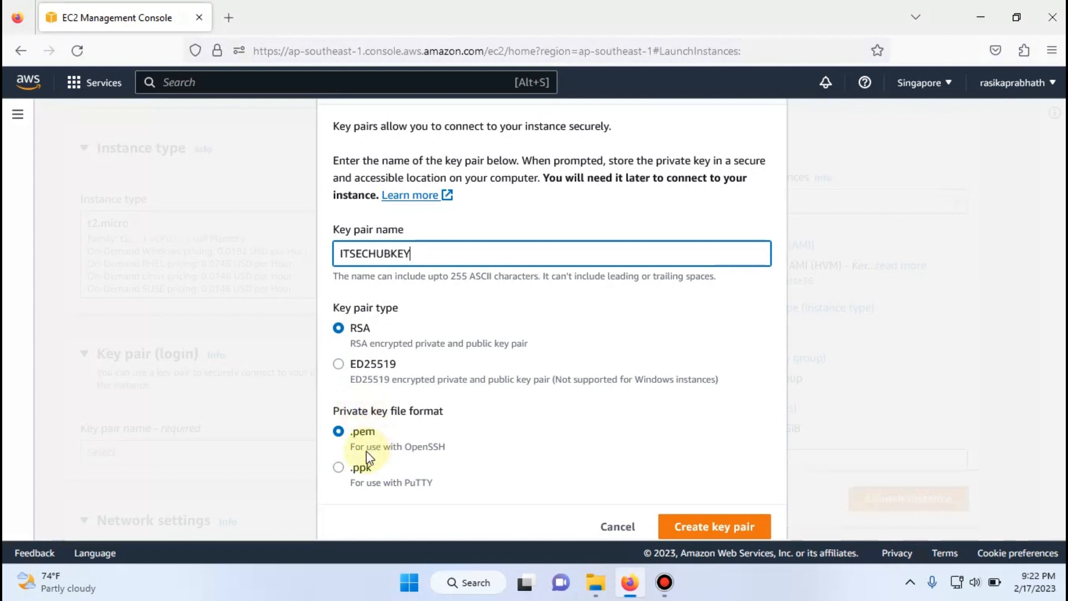
click(339, 468)
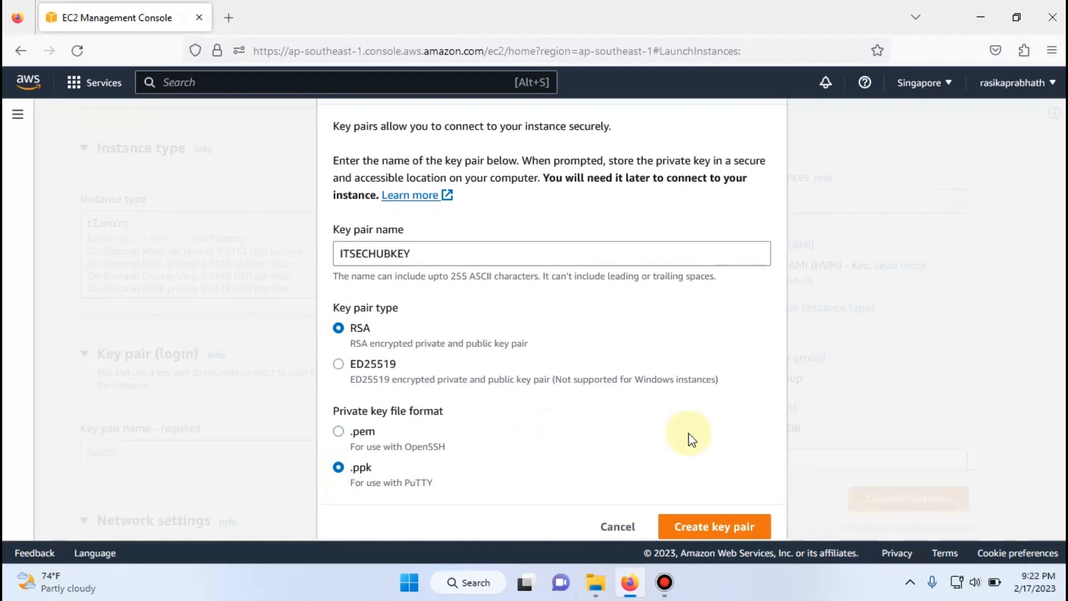
click(703, 530)
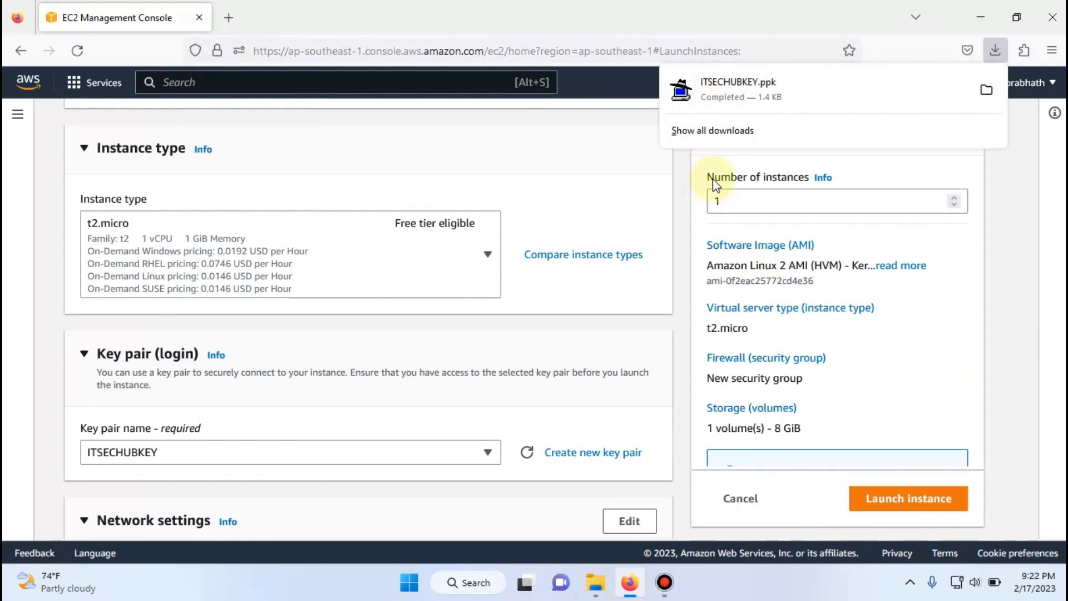
click(645, 452)
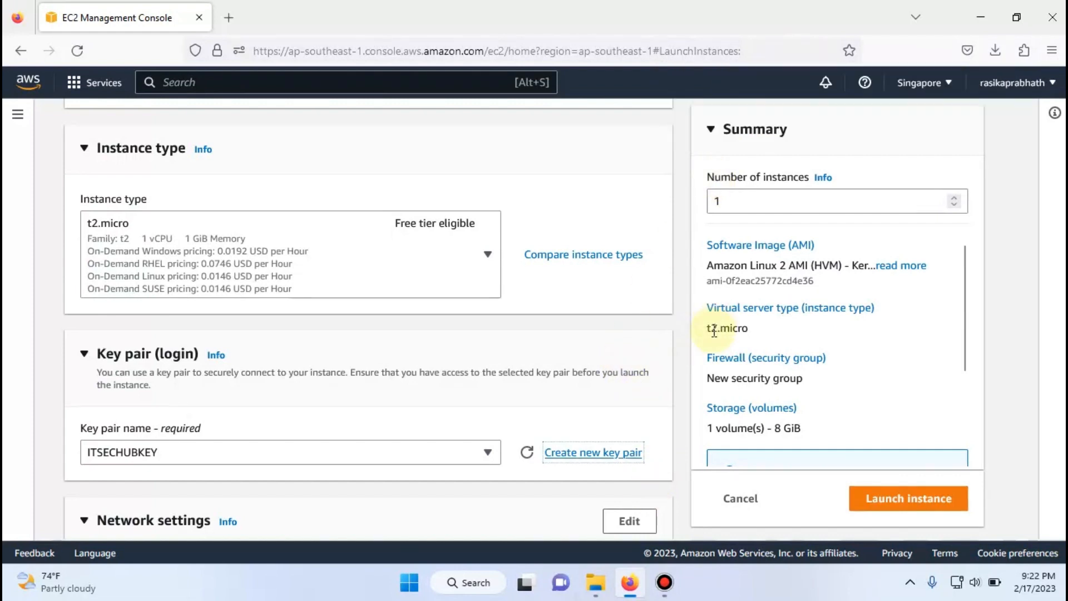
- Check the Downloads folder for the downloaded ITSECHUBKEY PuTTY private key file, and return to the instance launch form
click(597, 581)
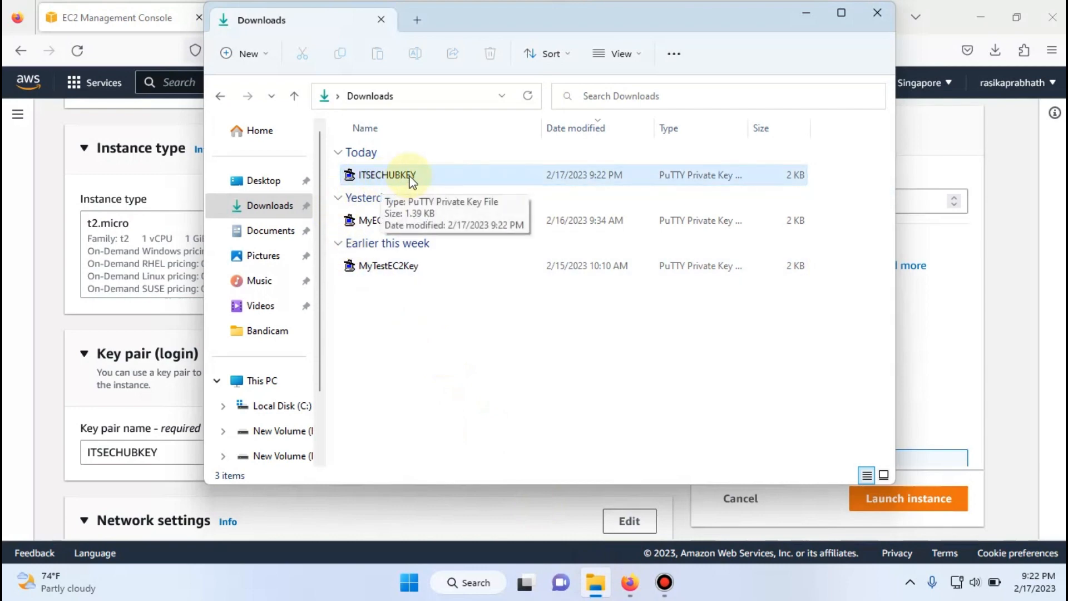
click(805, 11)
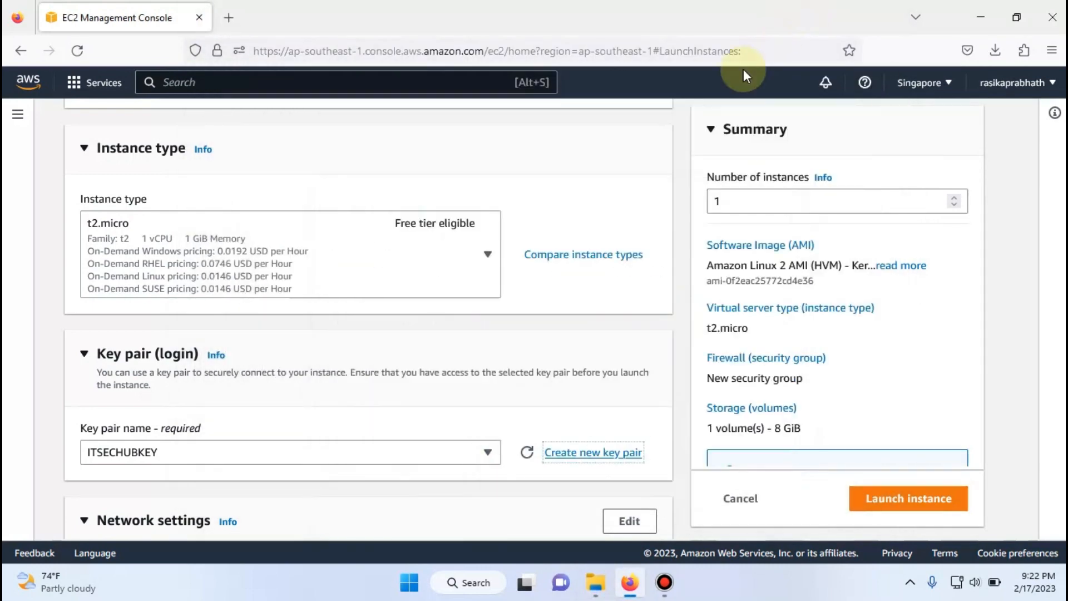
- Open the network settings for editing and keep the default VPC for the instance
scroll(616, 289, down, 7)
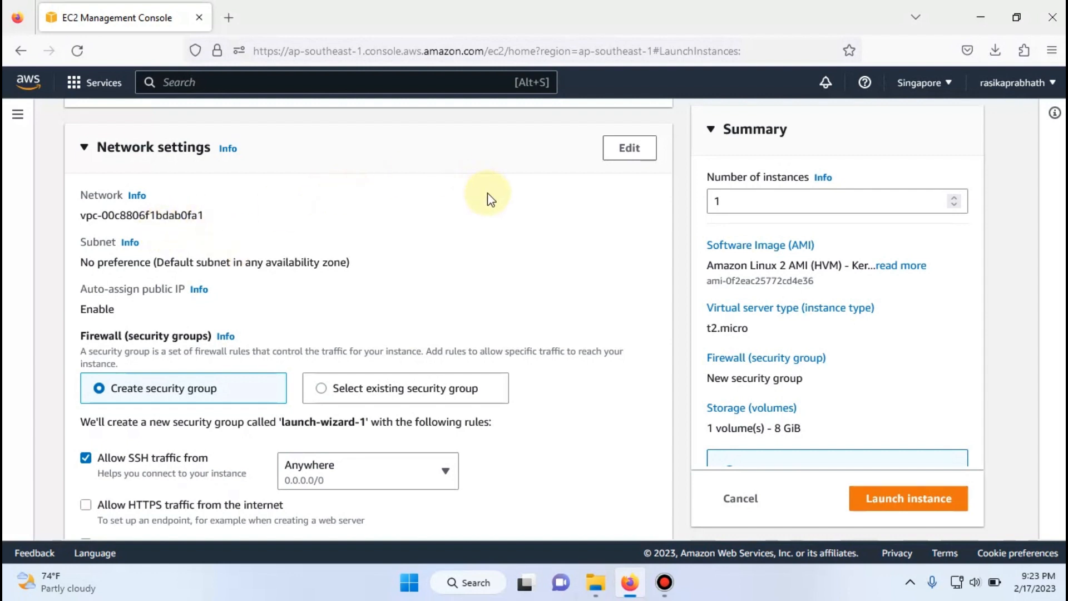
click(626, 155)
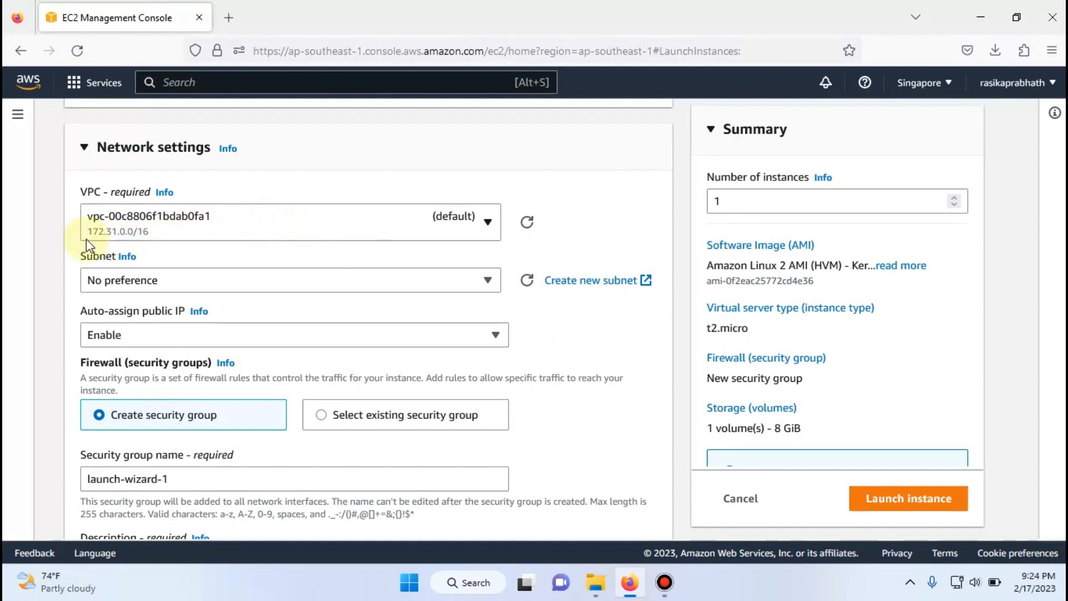
click(141, 238)
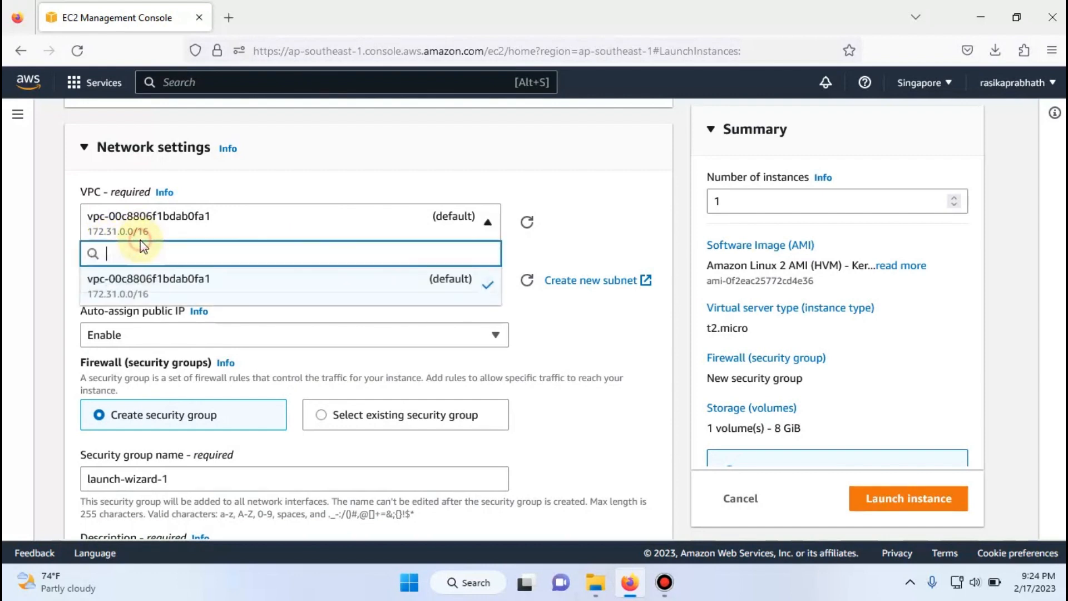
click(589, 220)
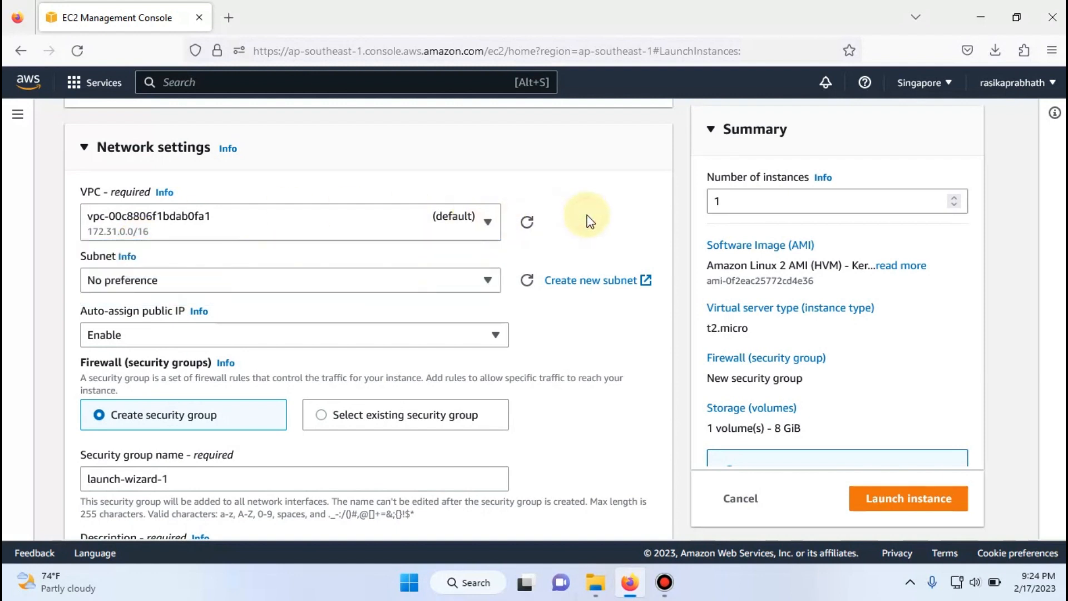
- Choose the subnet in availability zone ap-southeast-1a and keep automatic public IP assignment set to Enable
click(450, 288)
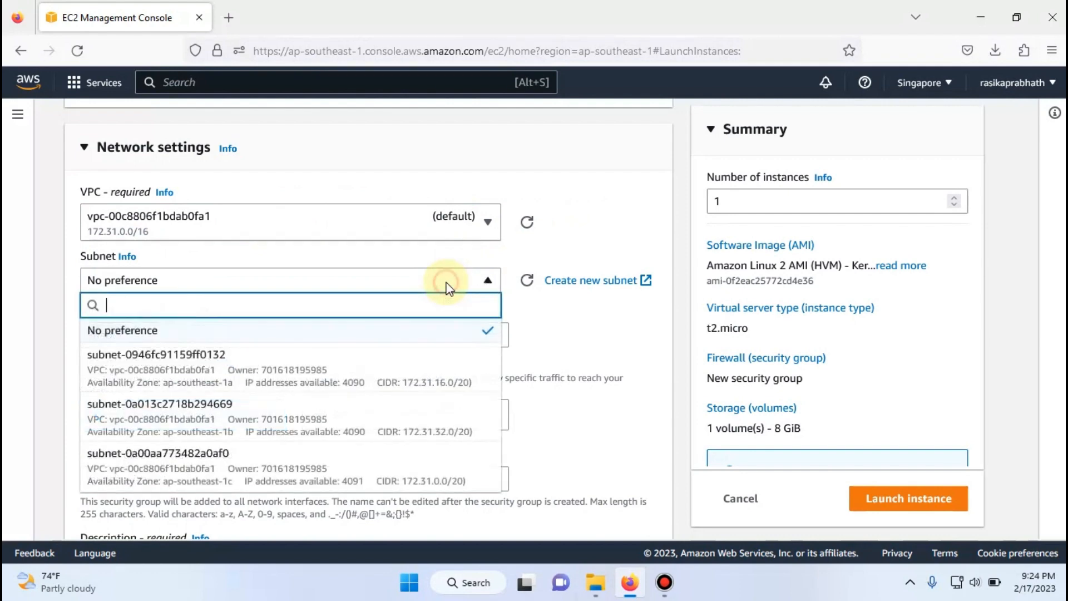
scroll(381, 357, down, 3)
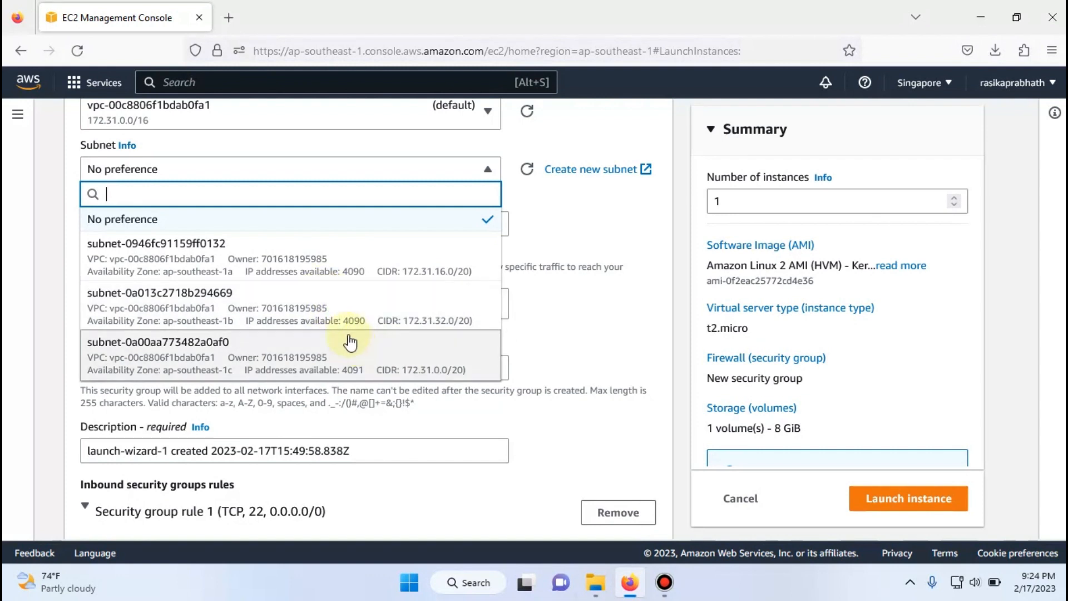
click(281, 264)
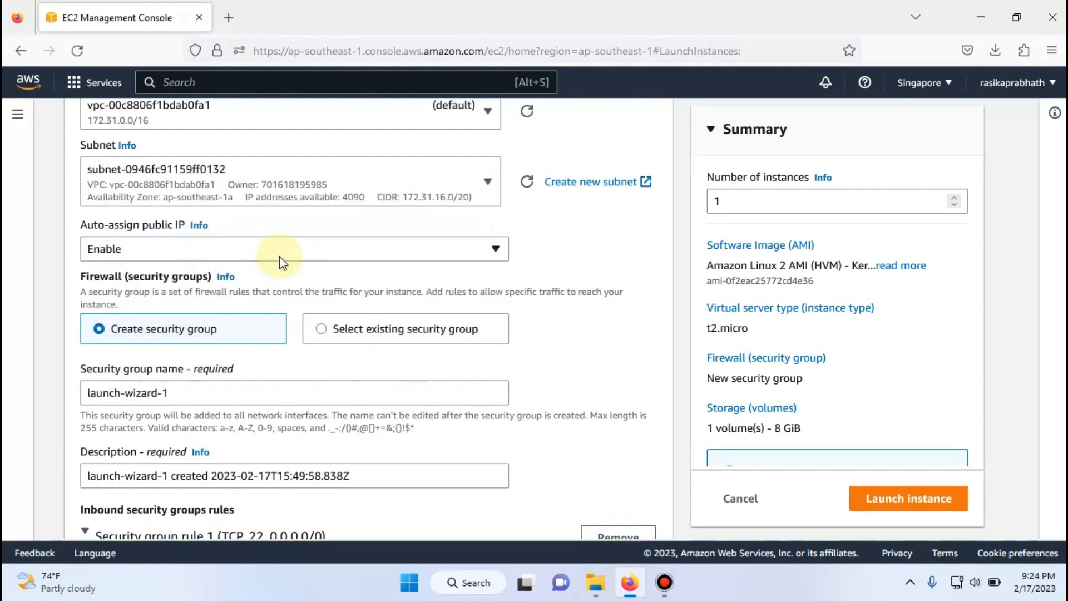
click(368, 253)
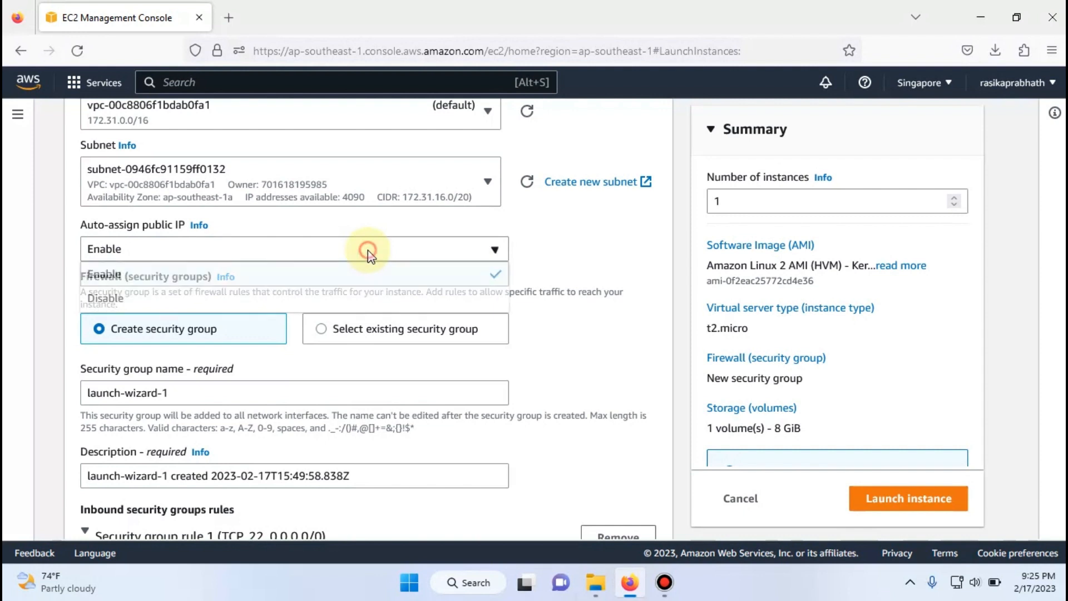
click(377, 285)
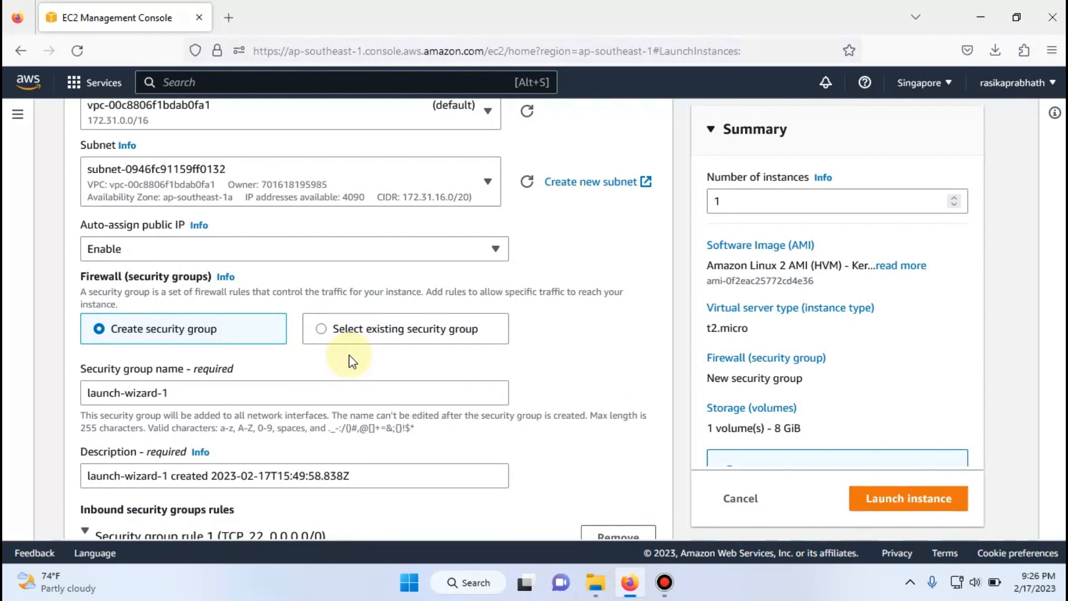
- Review which existing security groups could be used for the firewall, and return to the option of creating a new security group
click(352, 339)
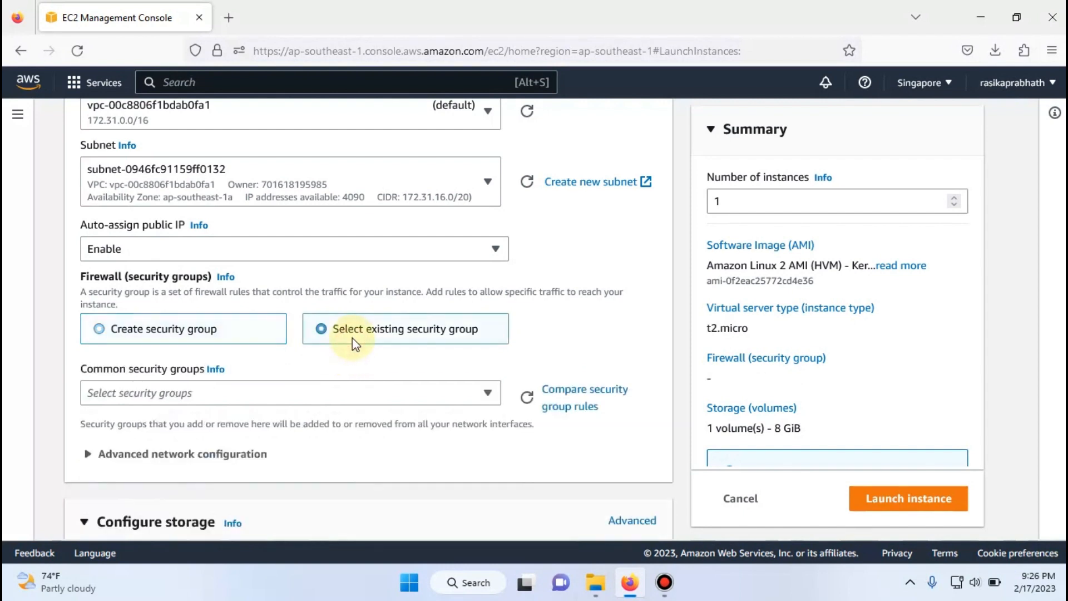
click(348, 402)
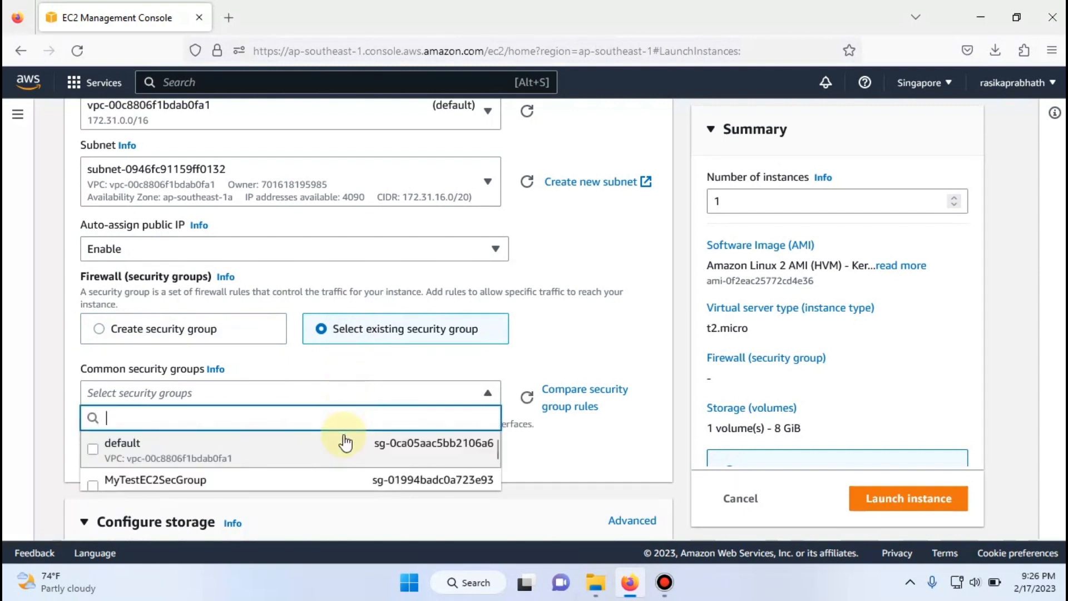
scroll(345, 443, down, 2)
scroll(346, 444, up, 2)
scroll(346, 443, down, 2)
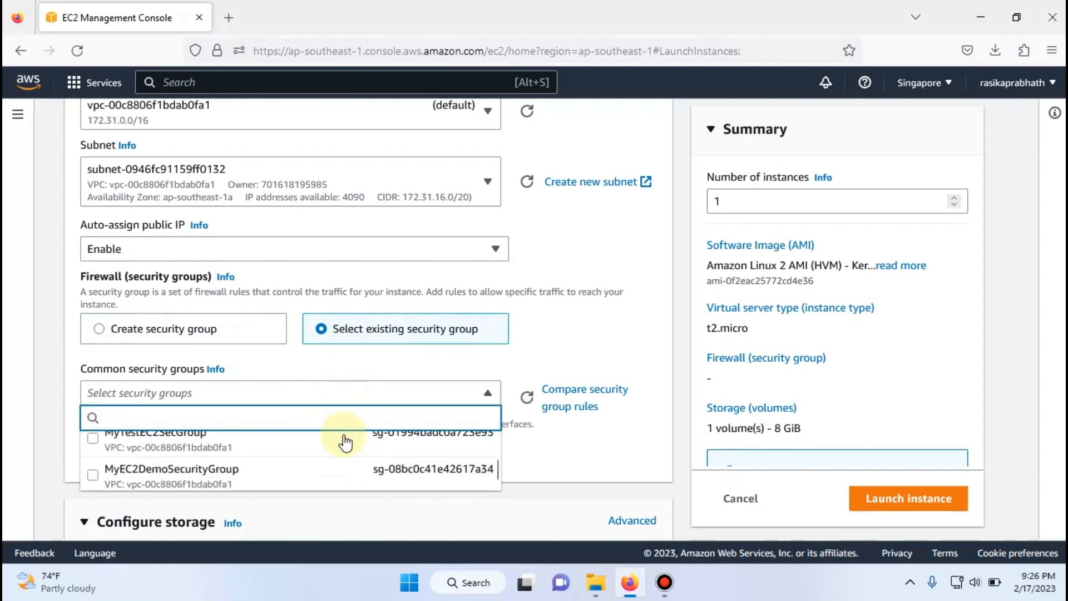
scroll(346, 443, up, 2)
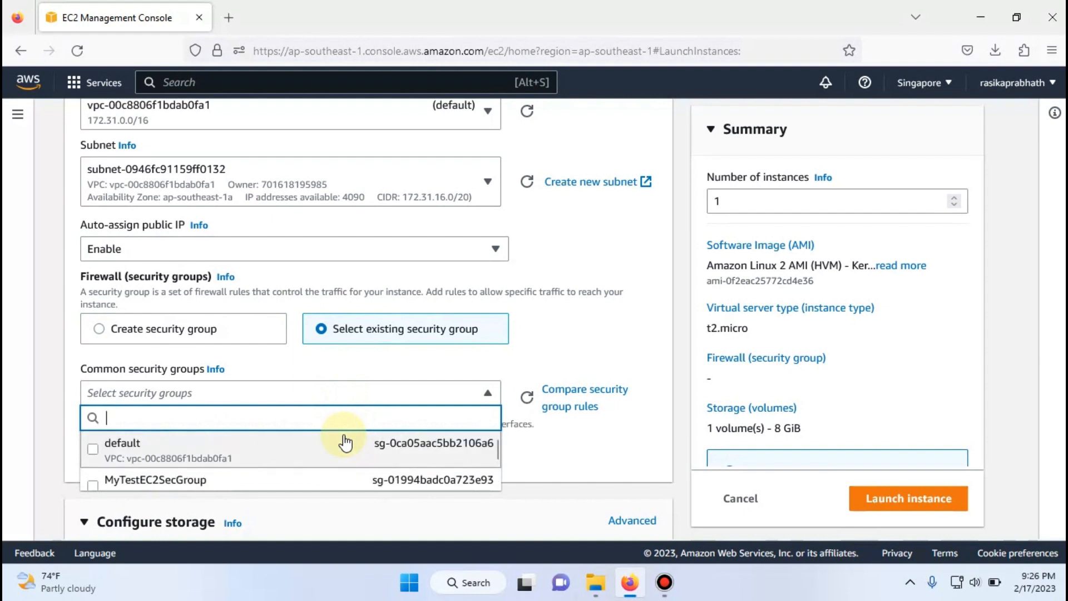
click(536, 363)
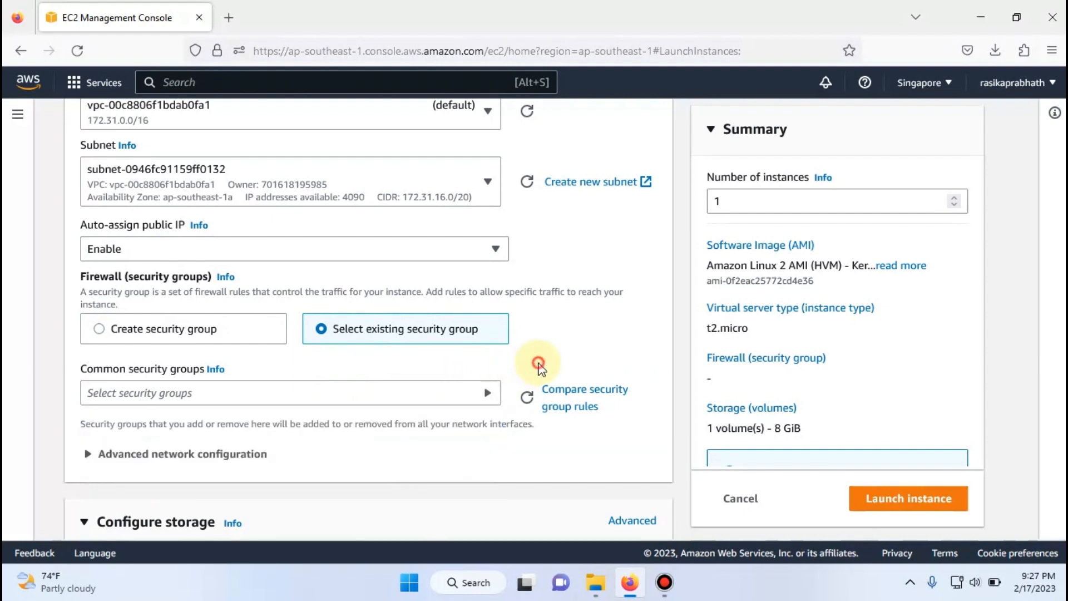
click(214, 332)
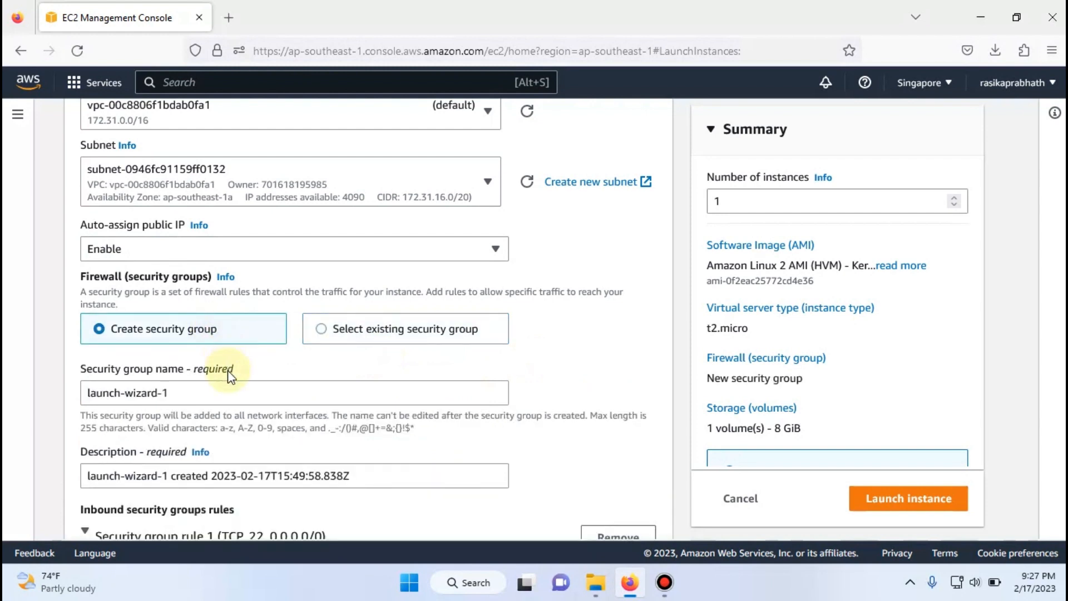
- Replace the default name of the new security group with ITSECHUBSECGROUP
click(208, 395)
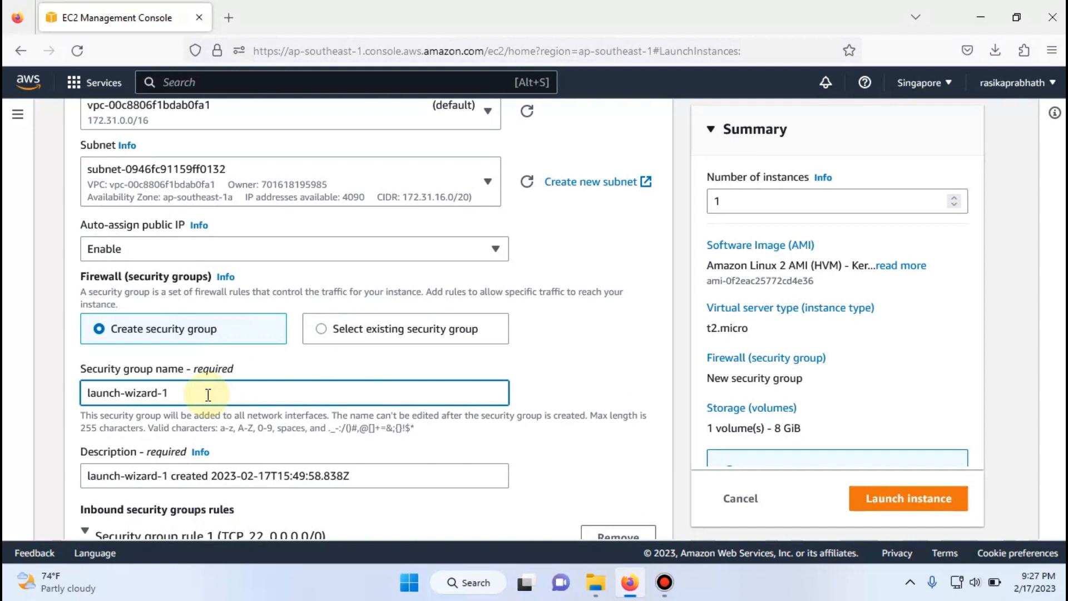
triple_click(208, 395)
click(208, 395)
triple_click(208, 395)
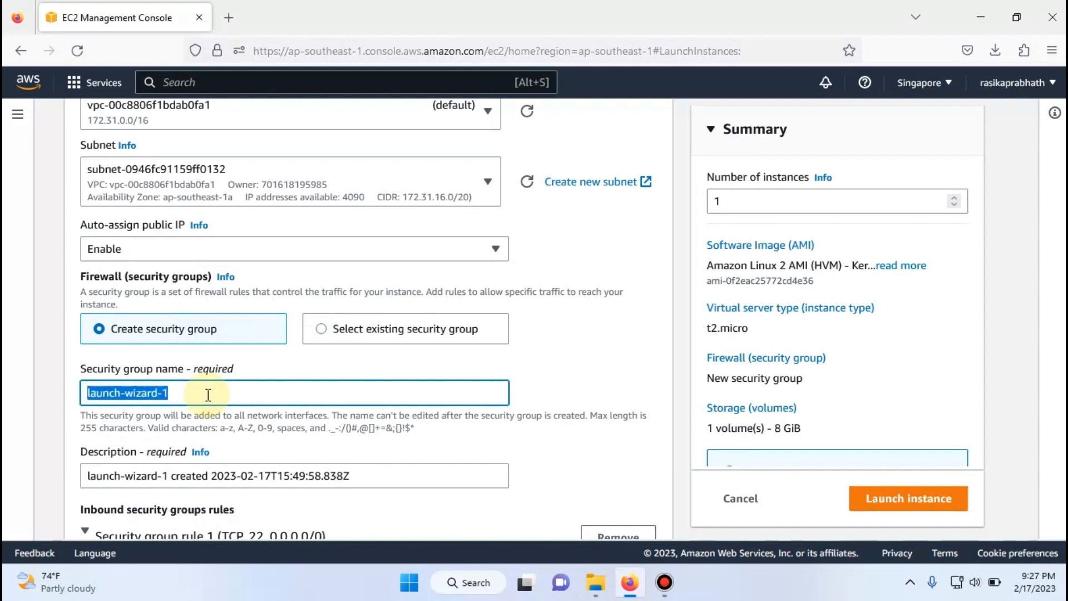
key(BackSpace)
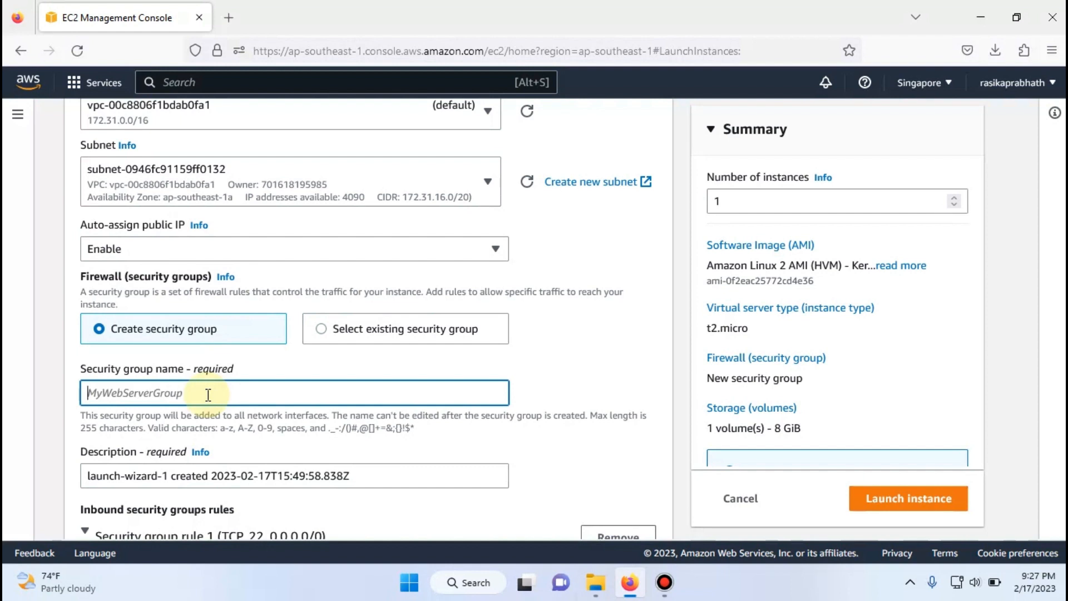
text(IT)
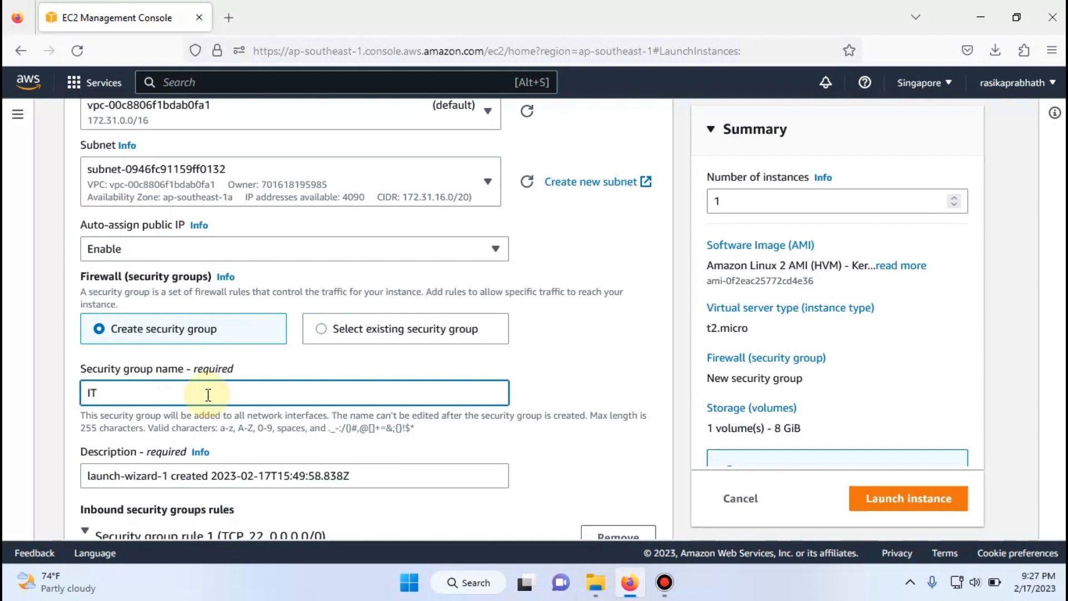
text(SECHUBSECGROUP)
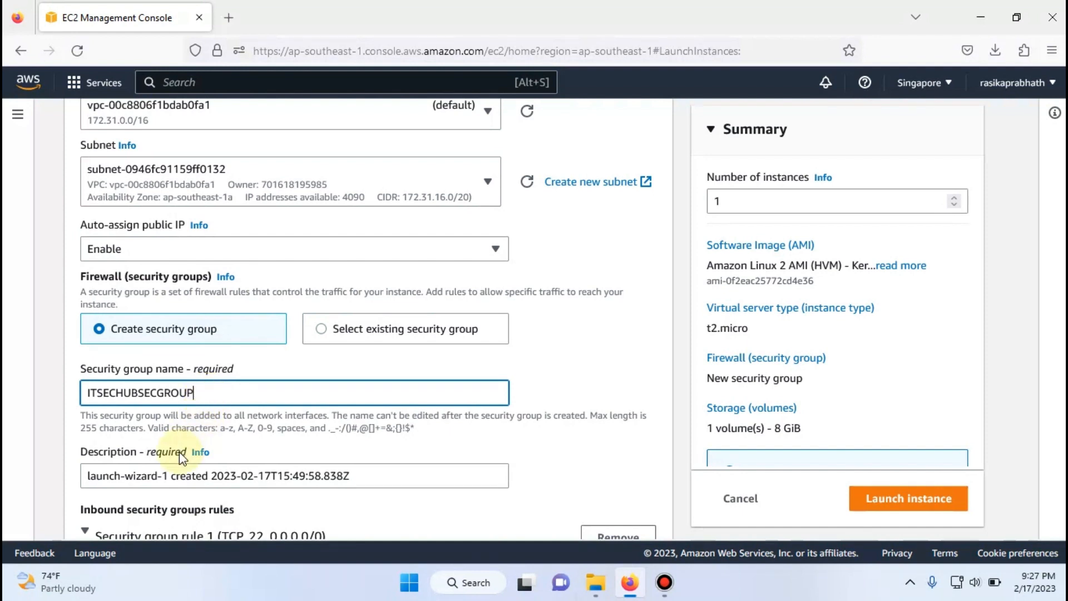
- Copy the security group name ITSECHUBSECGROUP over the default group name at the start of the security group description
key(ctrl+a)
key(ctrl+c)
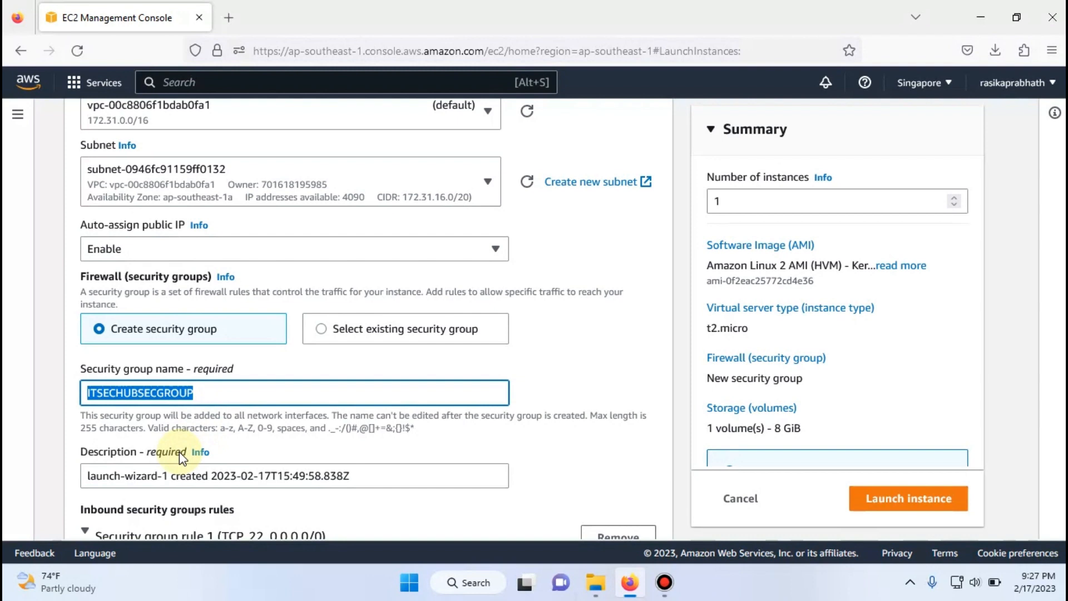
click(169, 474)
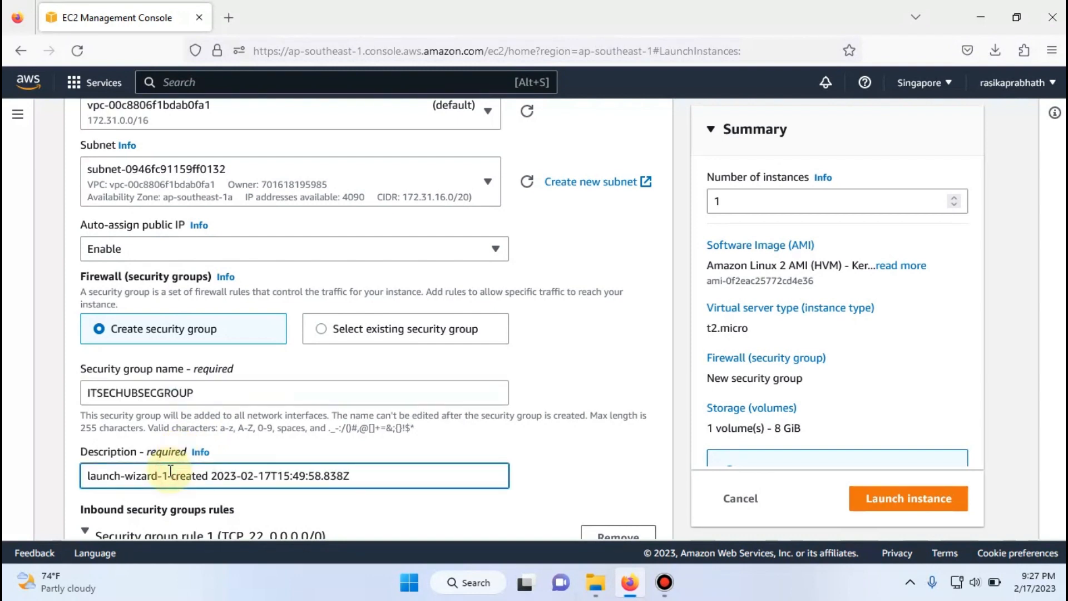
key(shift+Home)
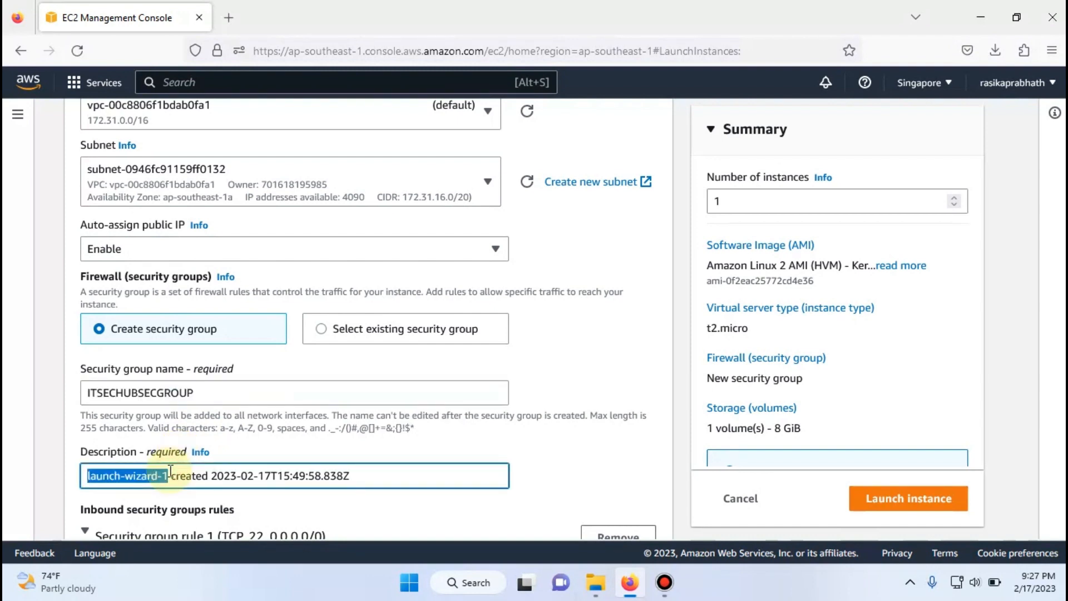
key(ctrl+v)
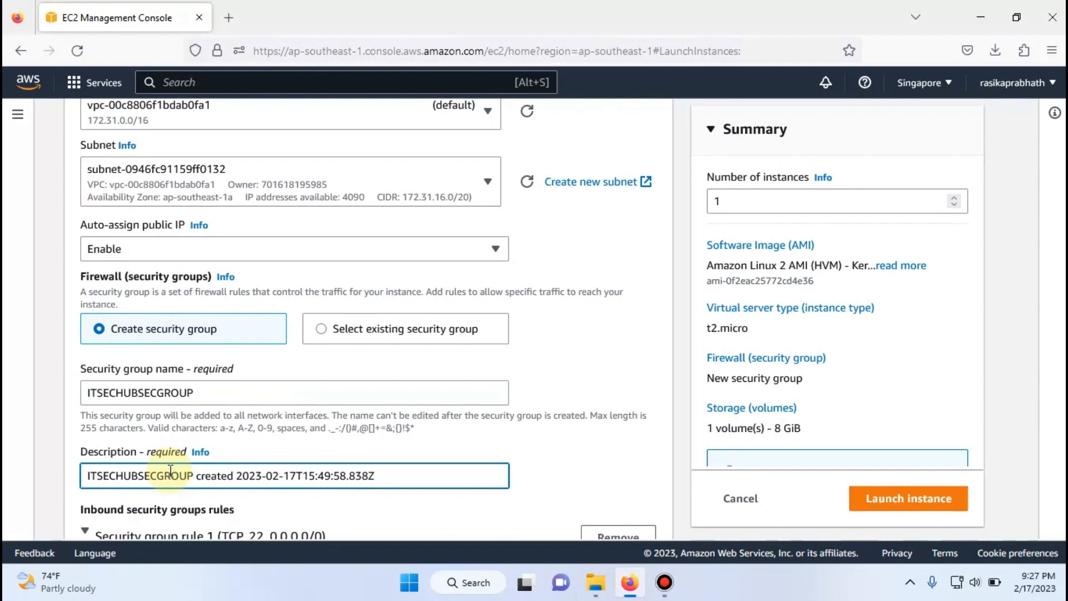
- Keep the SSH rule open to any source and set the gp2 root volume size to 30 GiB
scroll(170, 470, down, 1)
scroll(171, 472, down, 2)
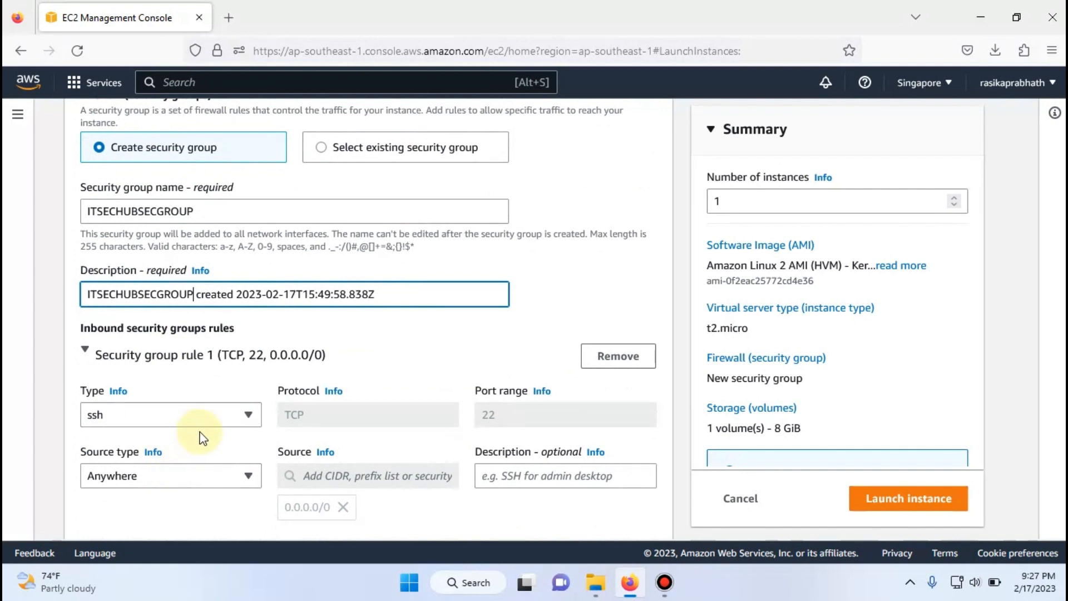
scroll(377, 435, down, 2)
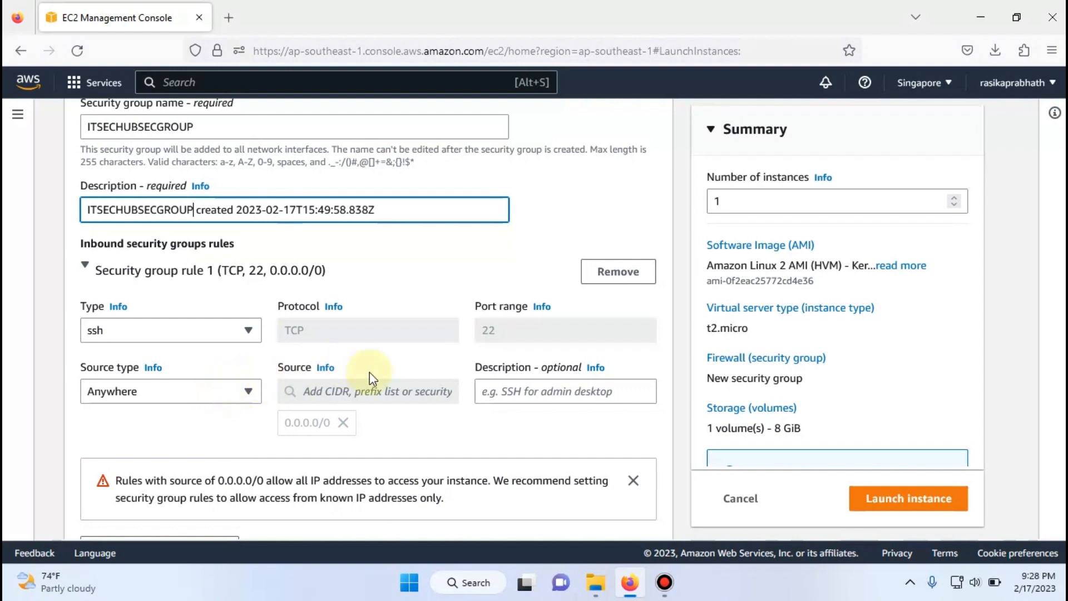
scroll(393, 400, down, 3)
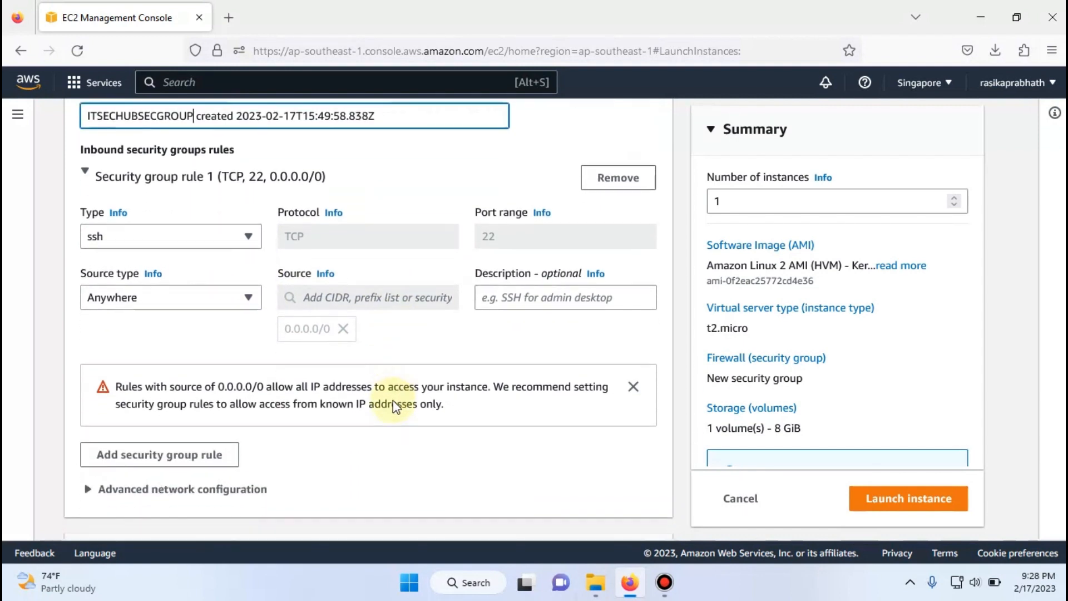
scroll(394, 400, down, 3)
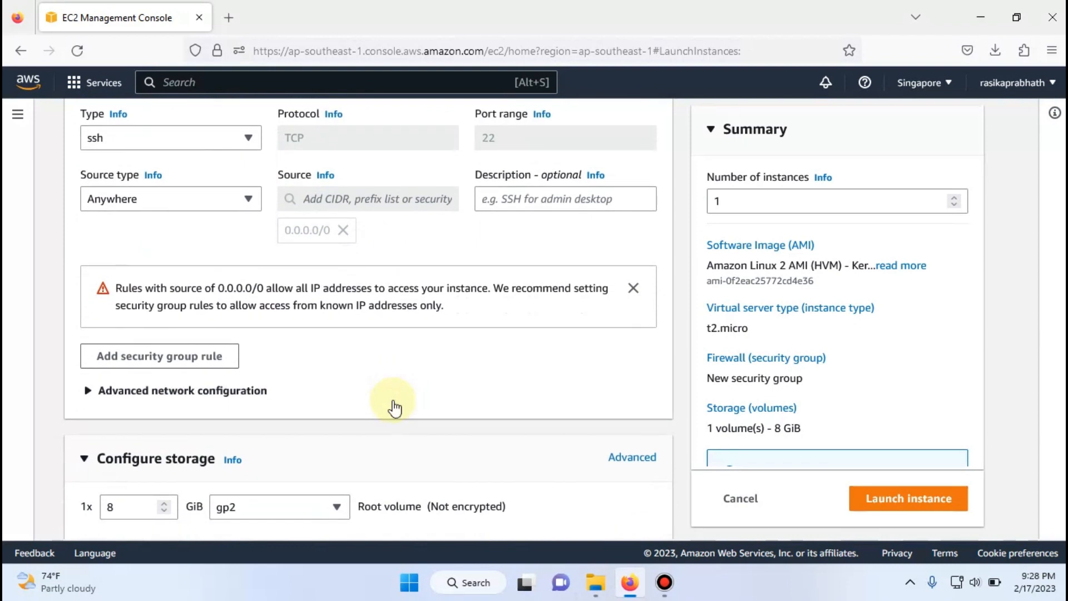
scroll(395, 408, down, 2)
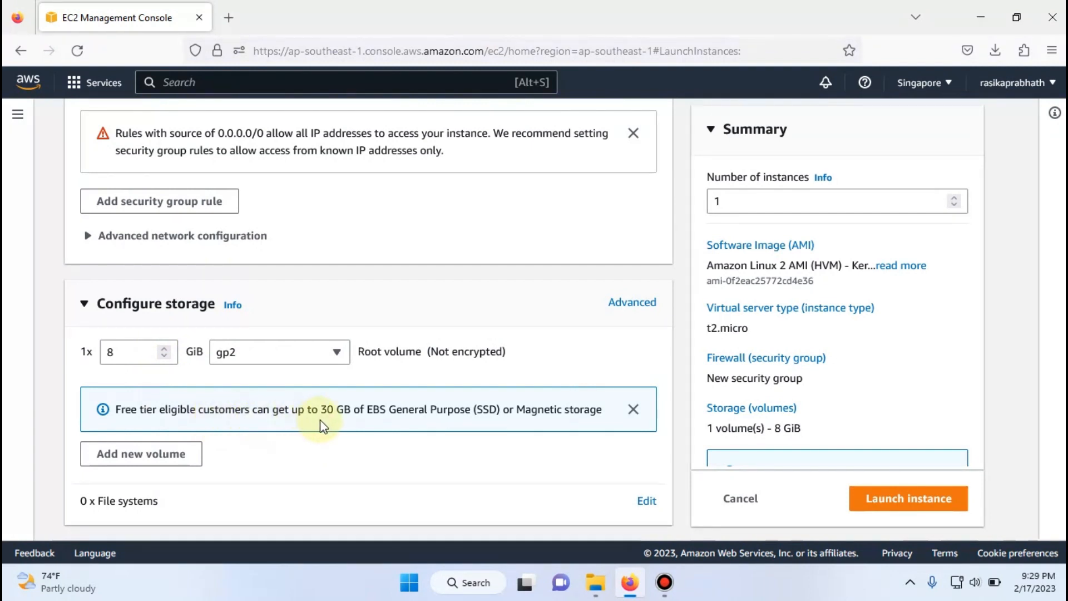
click(133, 353)
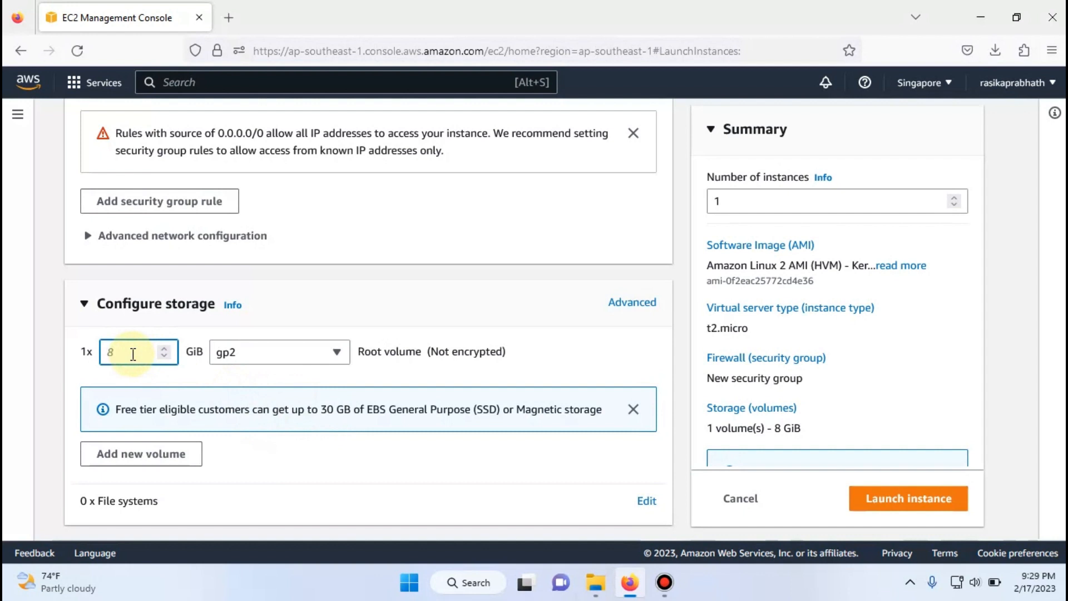
text(30)
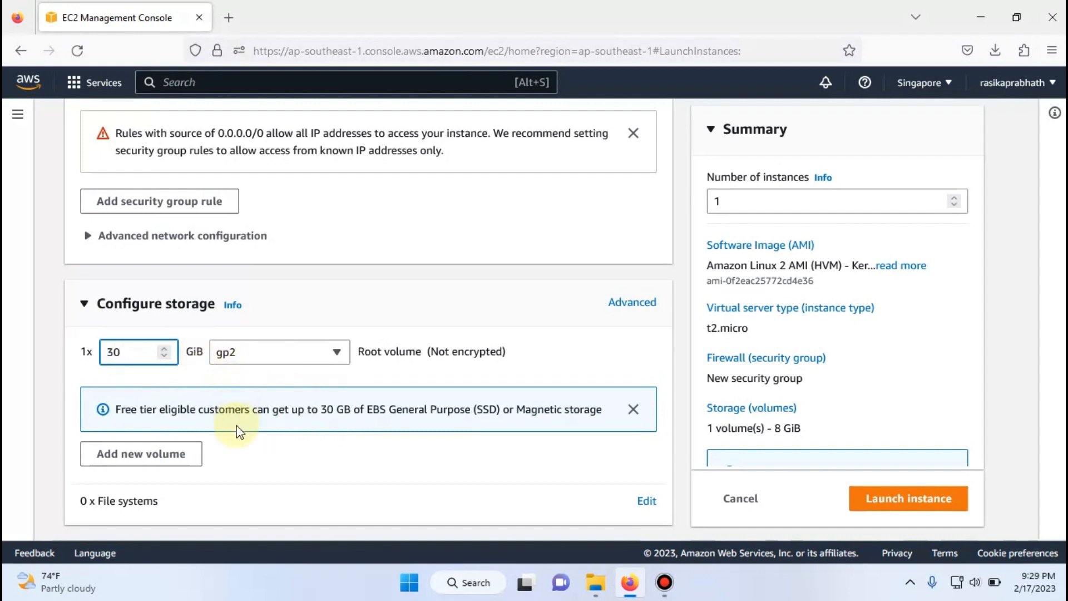
scroll(239, 431, down, 1)
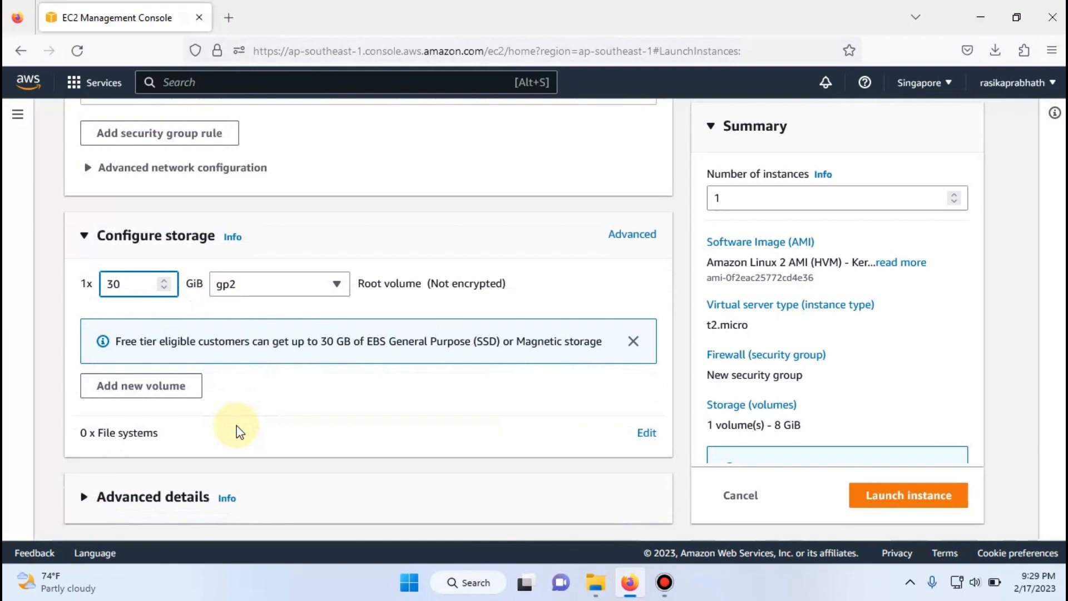
scroll(239, 432, up, 20)
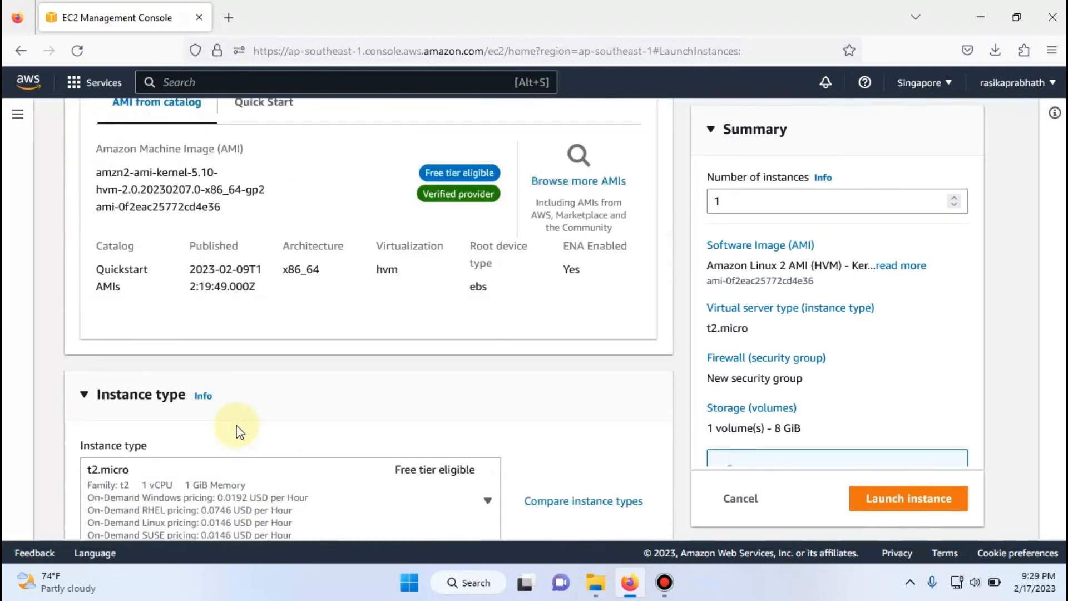
scroll(239, 431, up, 3)
scroll(239, 432, down, 20)
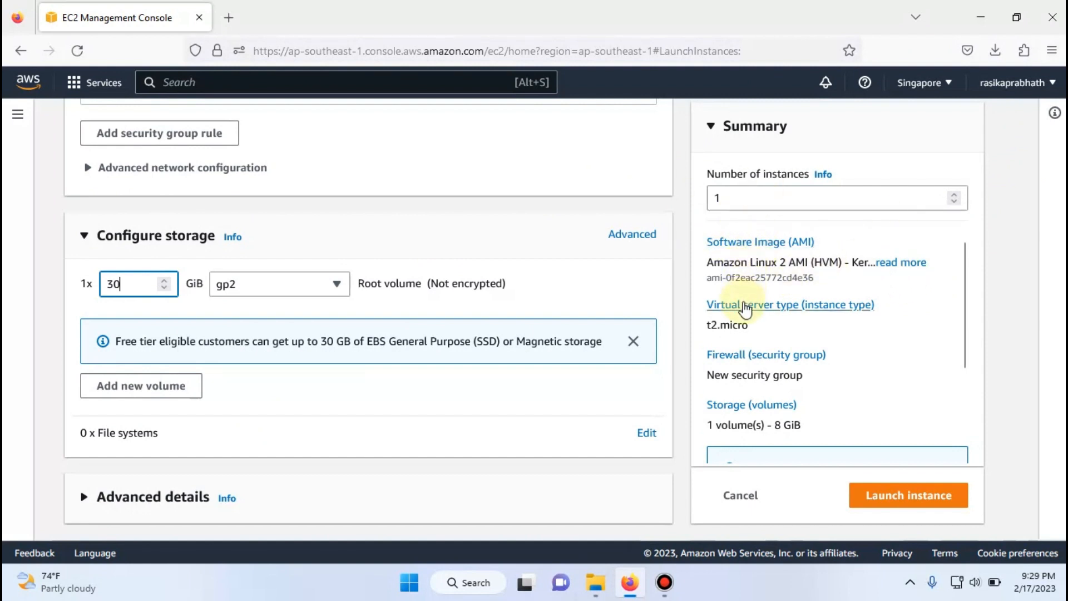
scroll(745, 309, down, 2)
scroll(746, 310, up, 2)
click(733, 199)
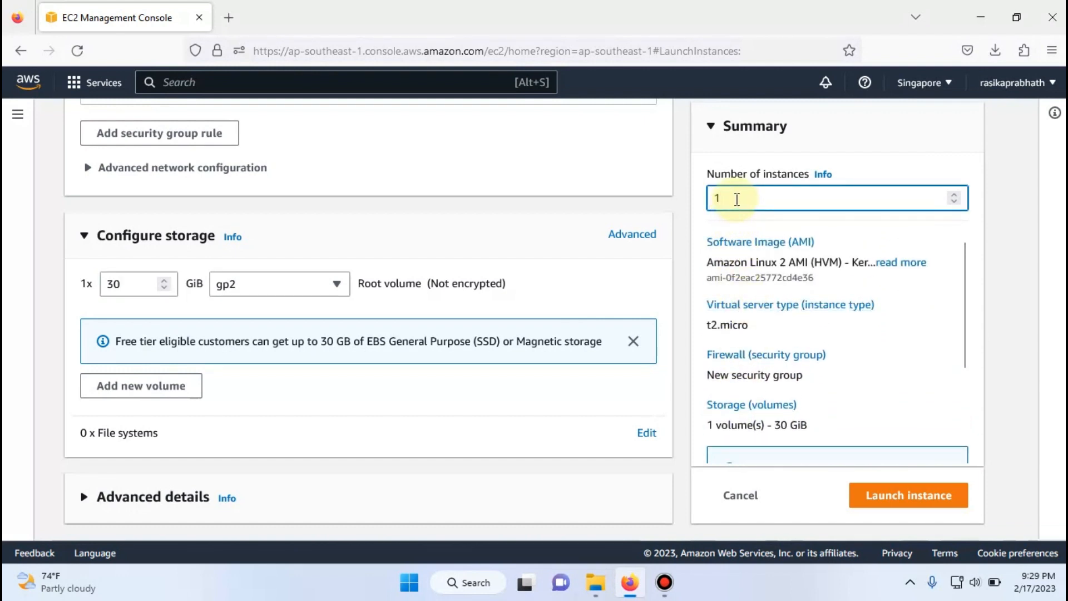
key(BackSpace)
text(2)
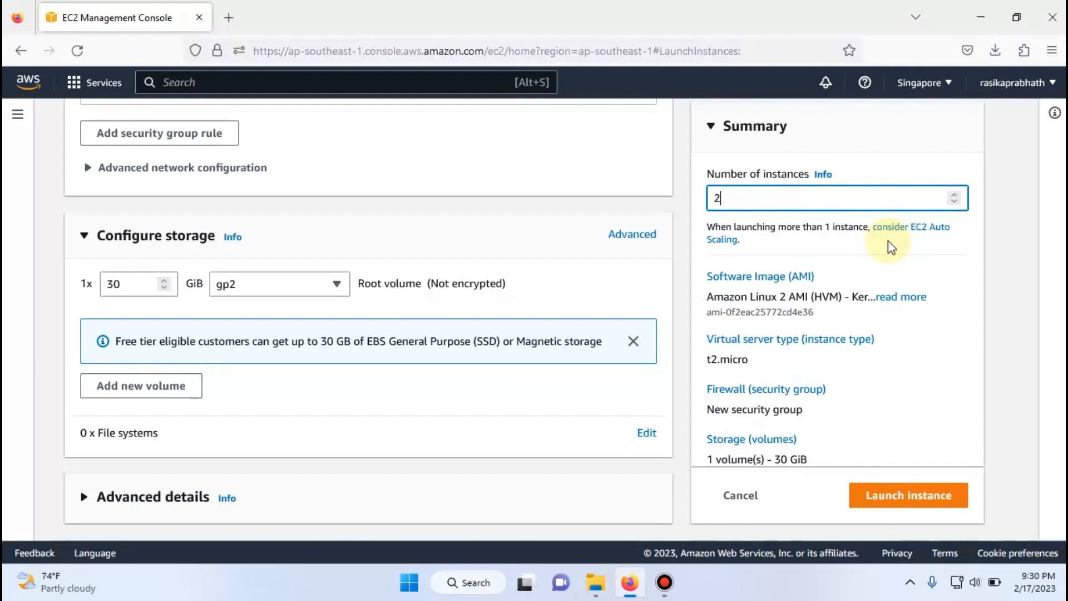
key(BackSpace)
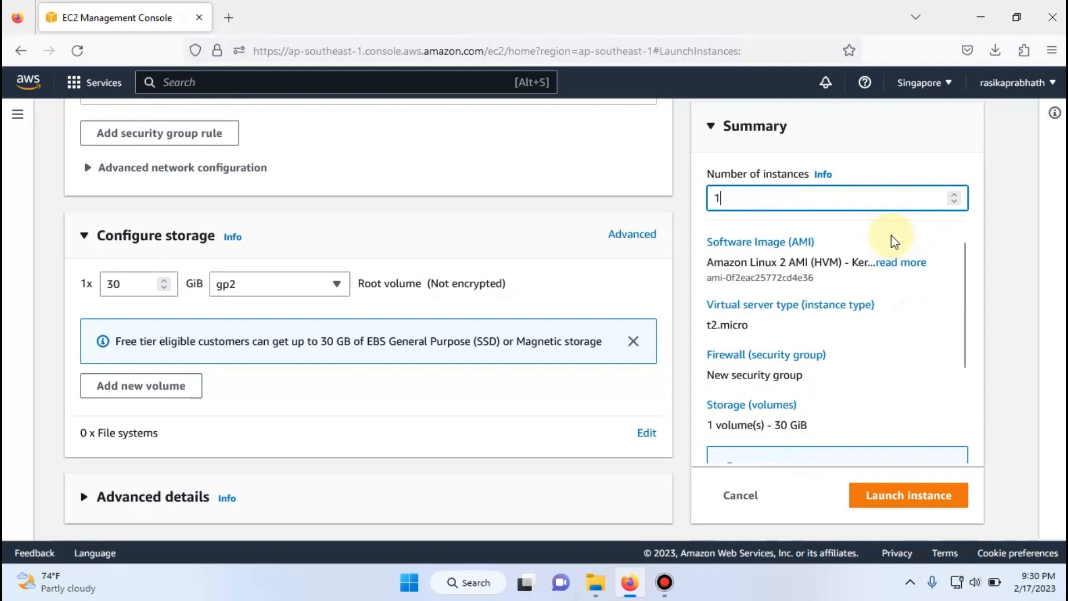
- Launch the single configured instance and check the details of its launch log
scroll(847, 361, down, 2)
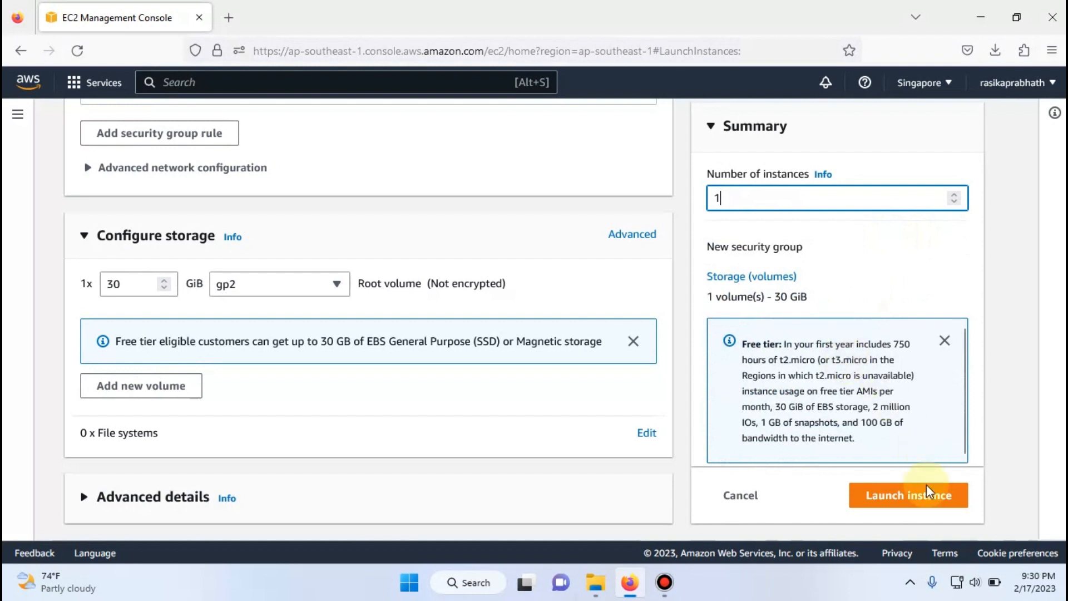
click(927, 510)
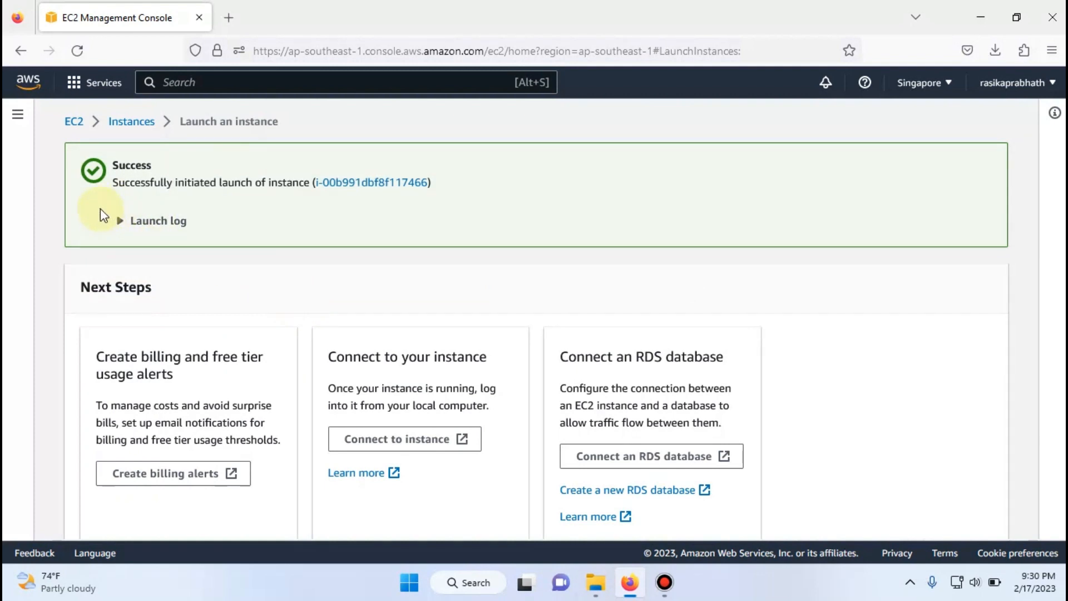
click(114, 222)
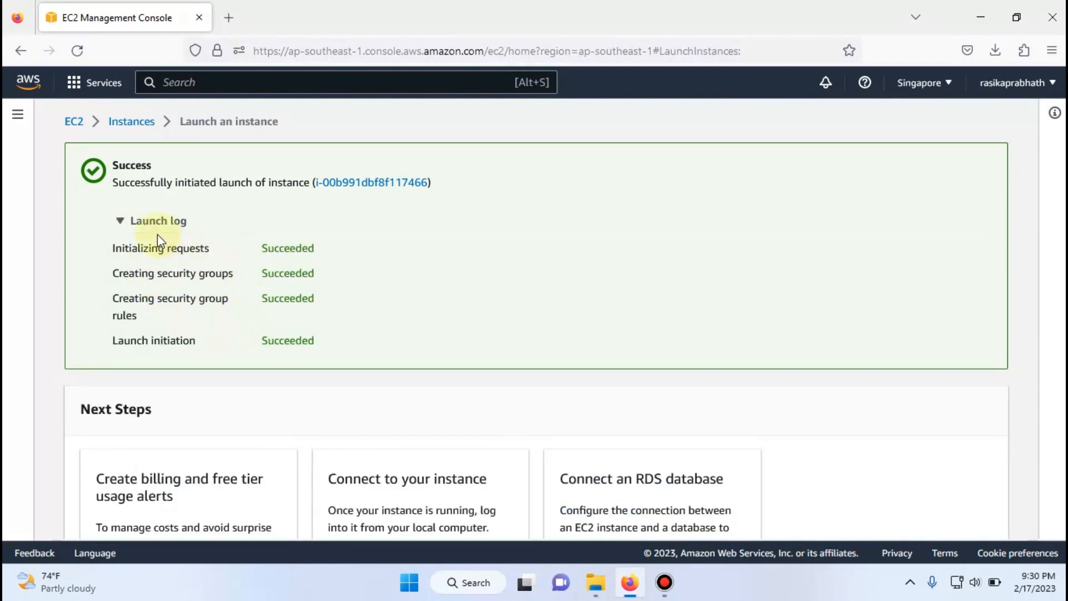
click(120, 221)
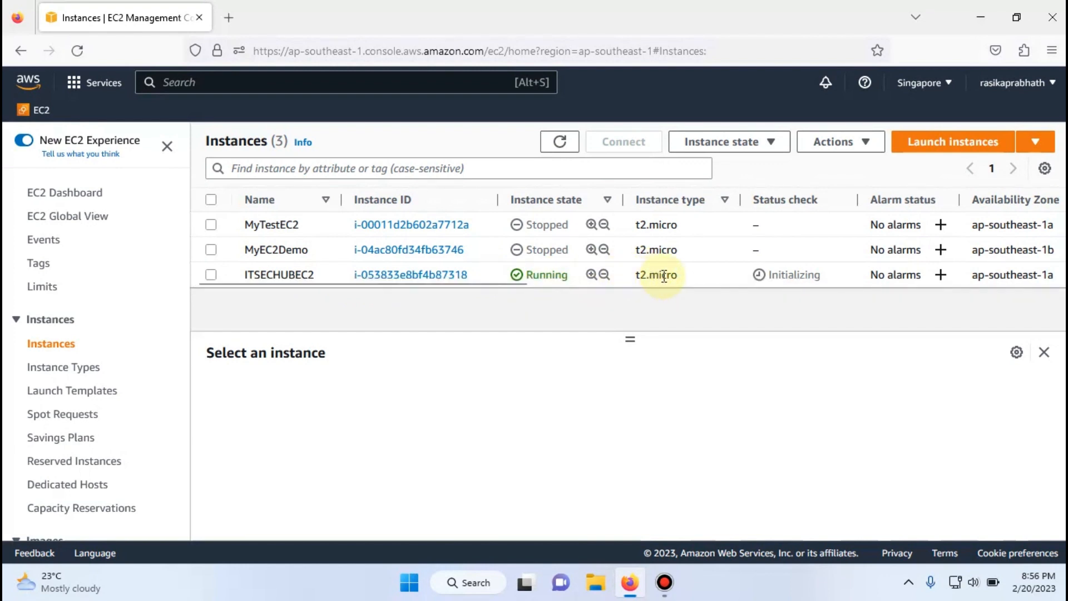
- Review the availability zone, public IPv4 address, security group and key name of ITSECHUBEC2 in the instances list
scroll(865, 269, right, 3)
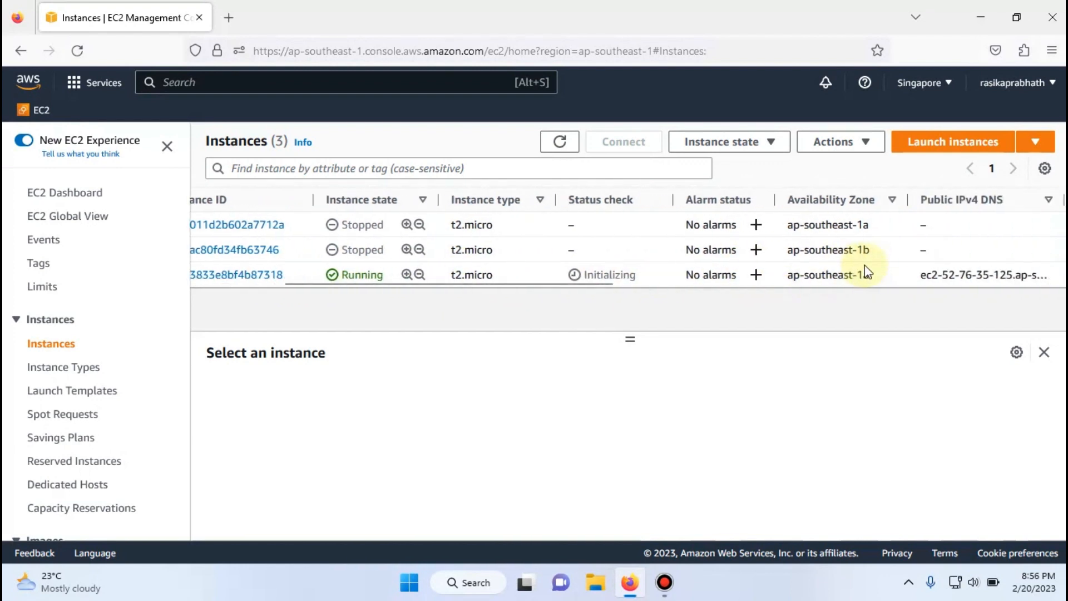
scroll(864, 264, right, 4)
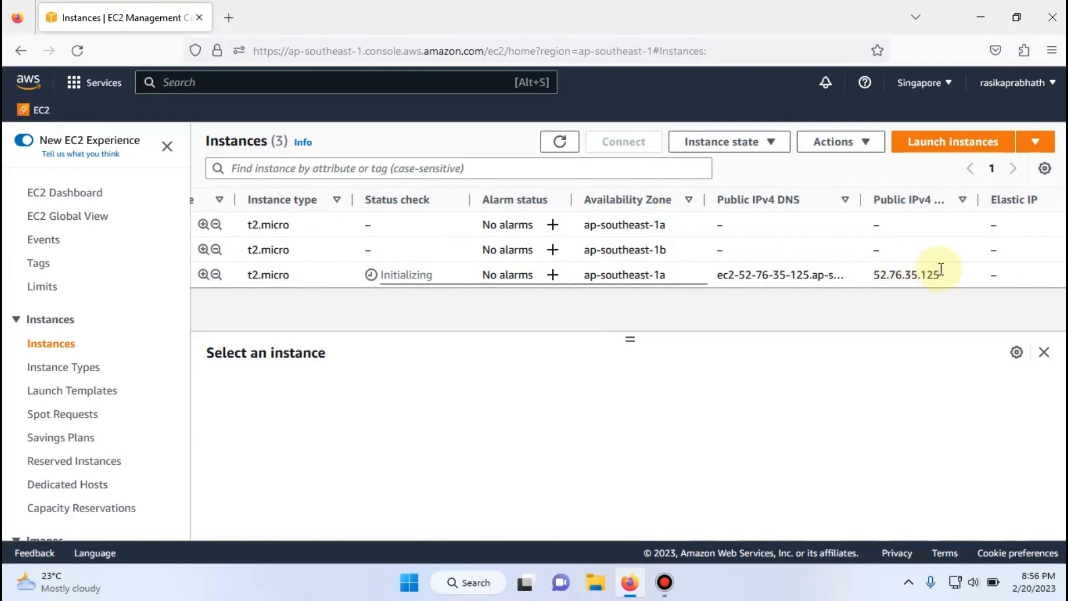
scroll(940, 268, right, 10)
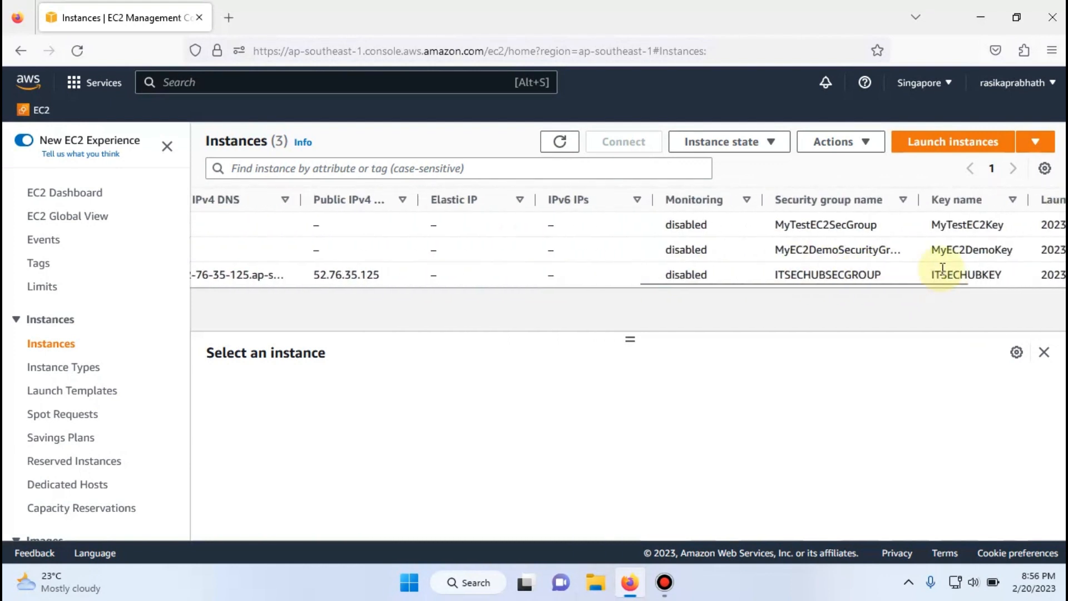
scroll(942, 269, right, 5)
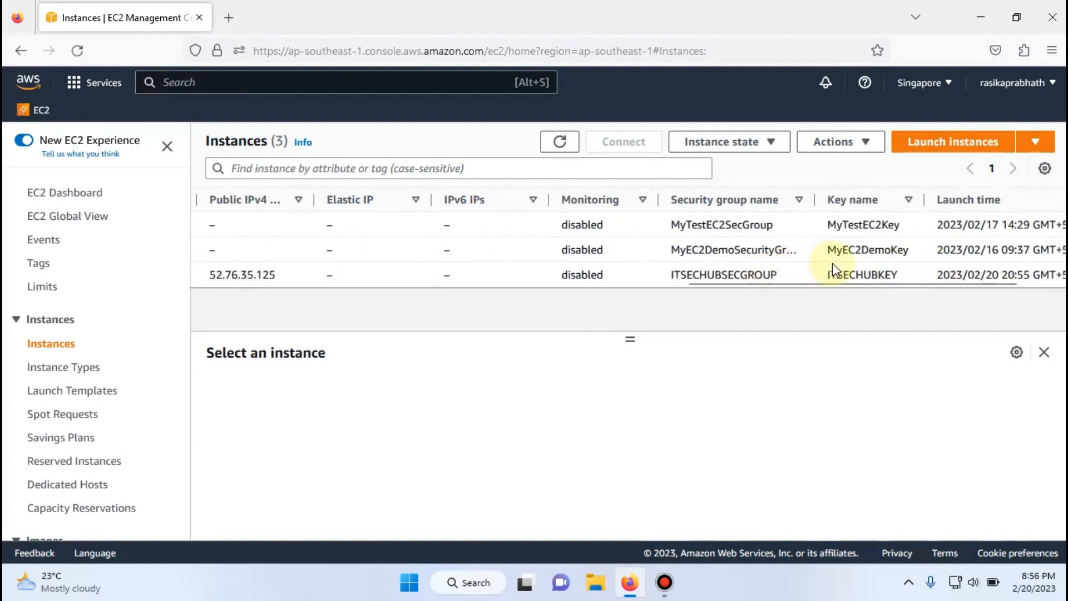
scroll(871, 269, right, 2)
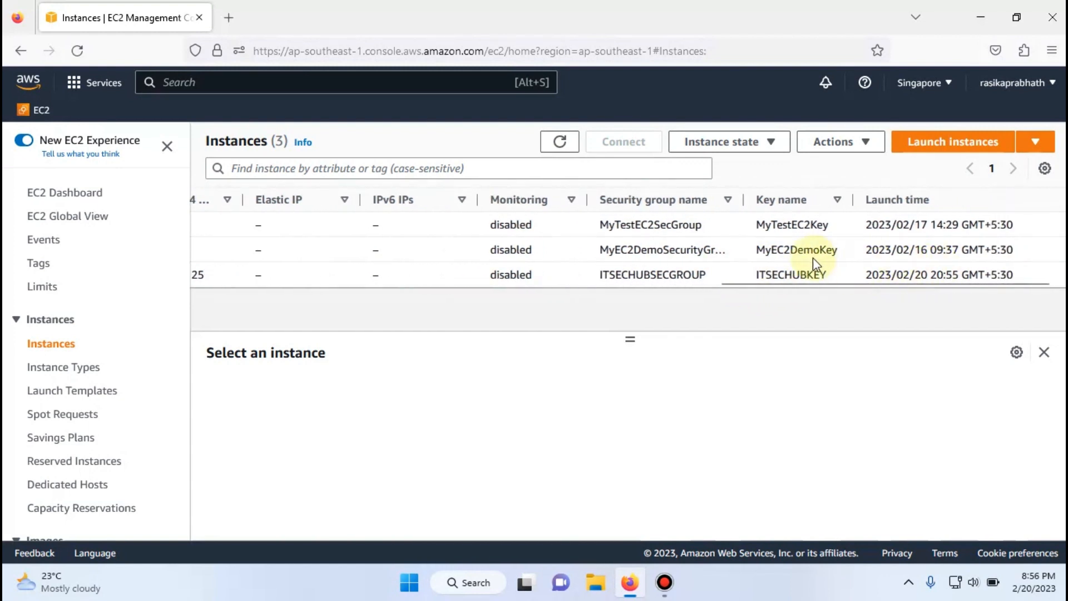
scroll(813, 258, left, 10)
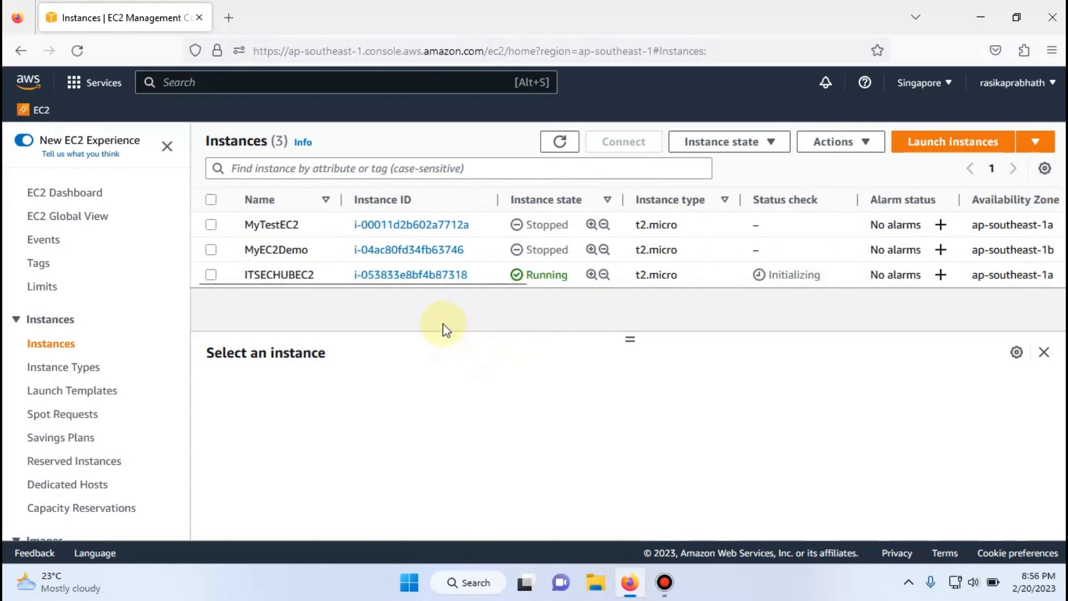
- Open the ITSECHUBEC2 instance summary and examine its general, security and networking details
click(396, 275)
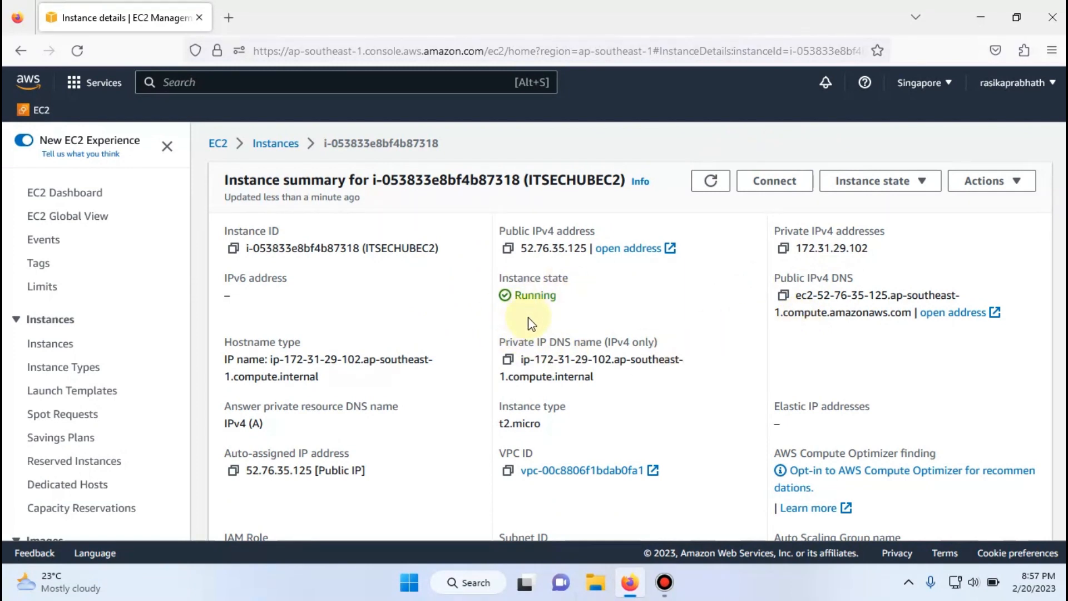
scroll(531, 323, down, 8)
scroll(370, 394, up, 2)
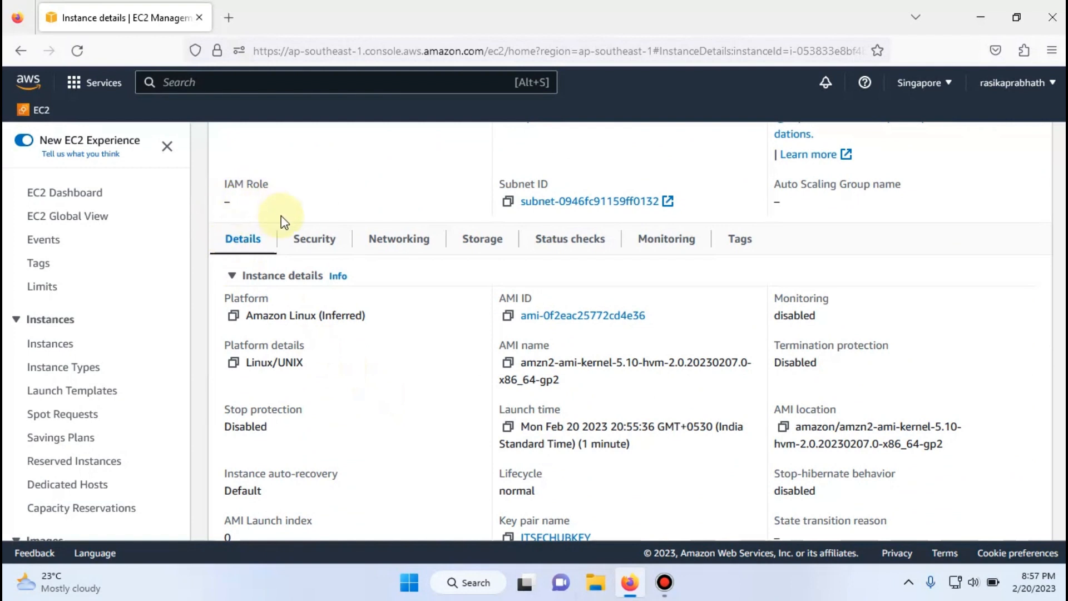
click(305, 253)
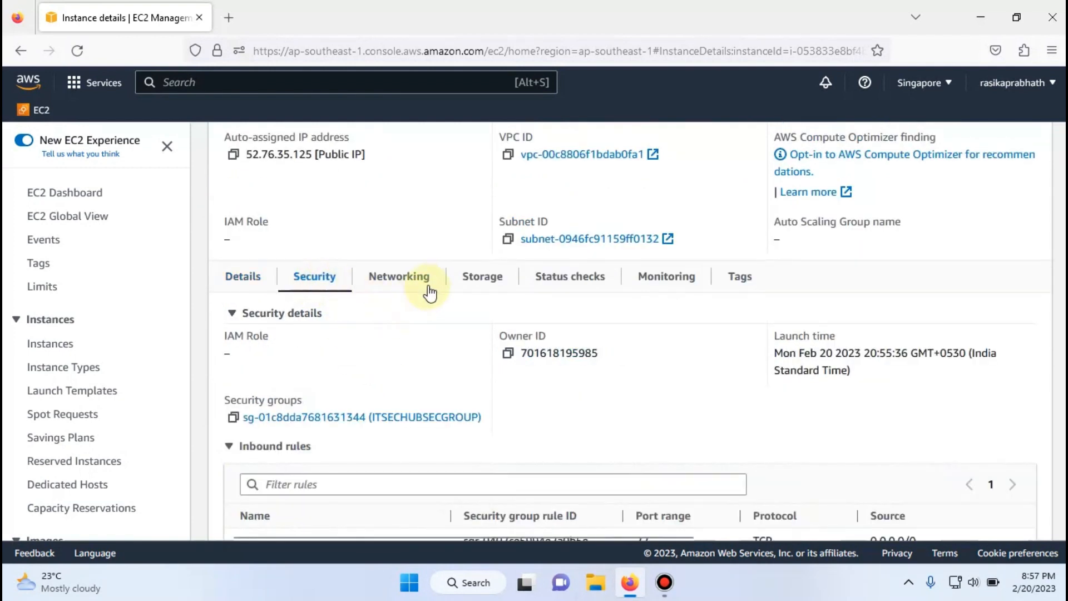
click(418, 282)
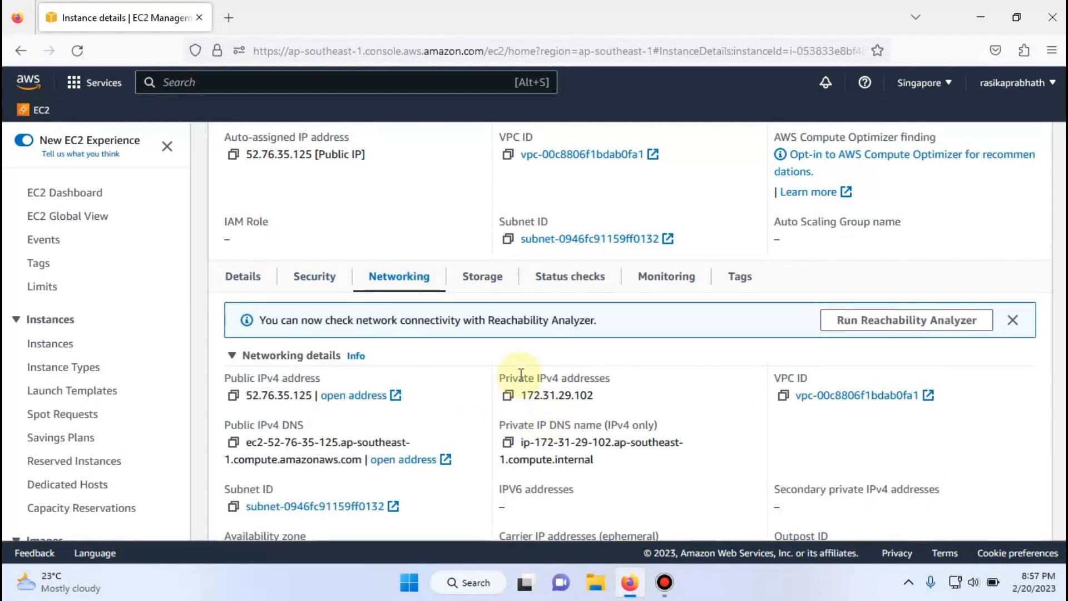
scroll(521, 374, up, 3)
scroll(521, 374, up, 3)
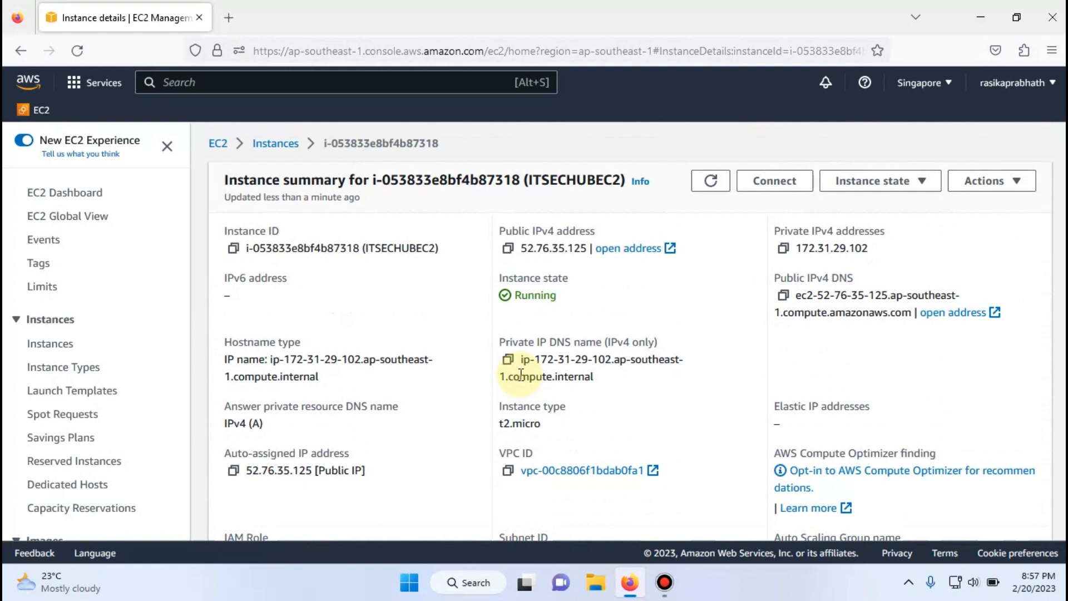
- Search the web for putty and open the putty.org download page in a separate browser tab
click(979, 18)
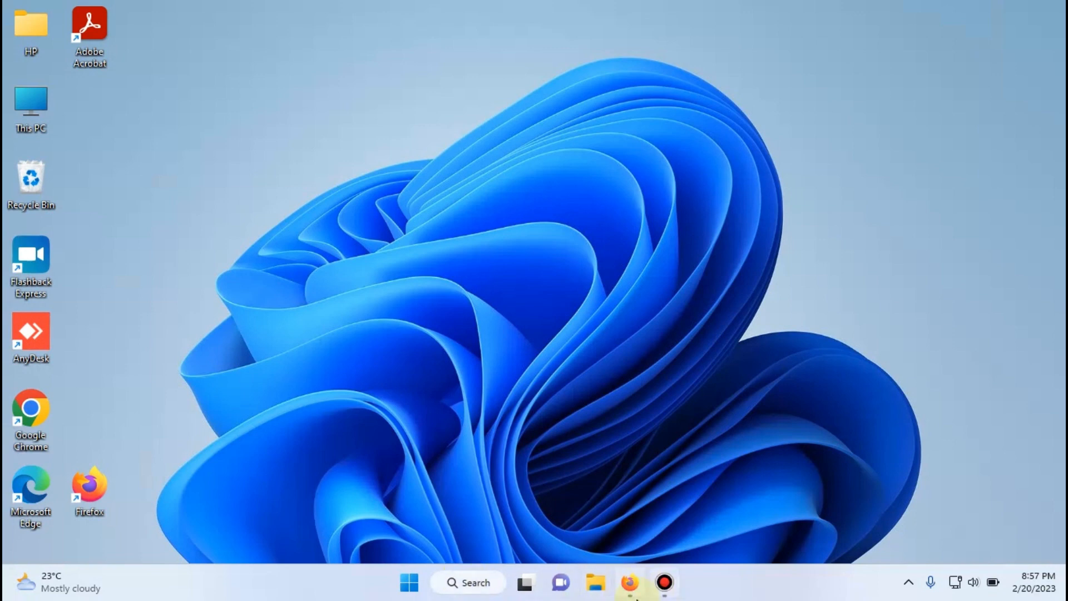
click(630, 582)
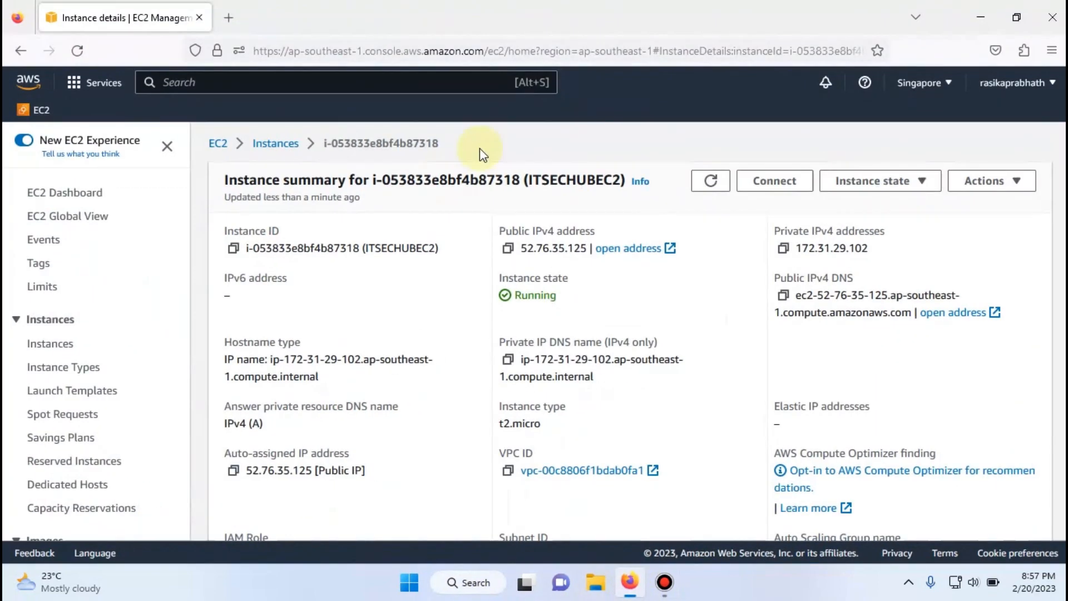
click(228, 17)
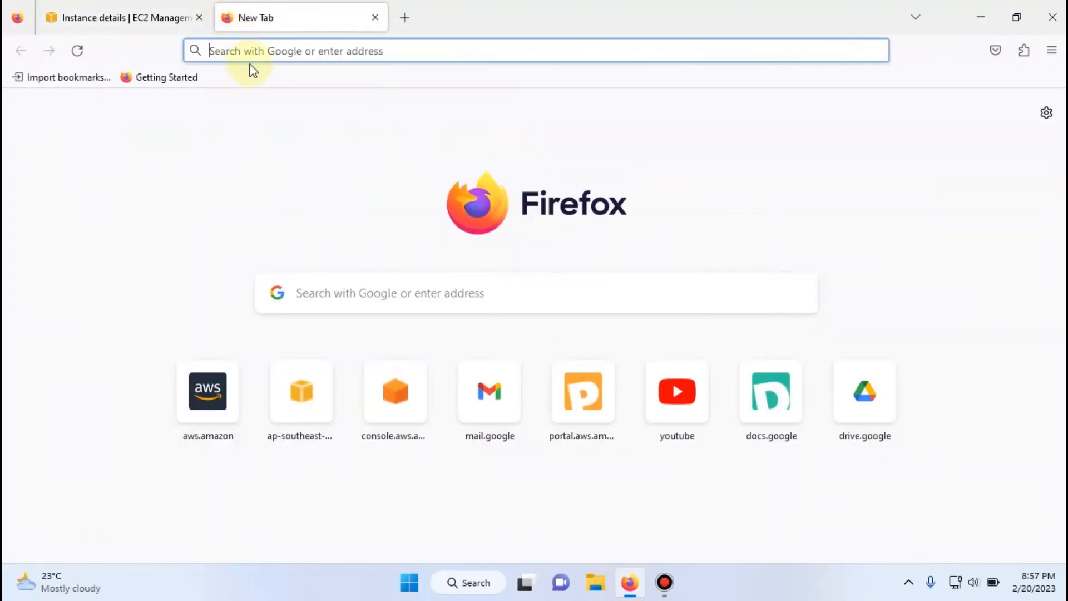
text(putty)
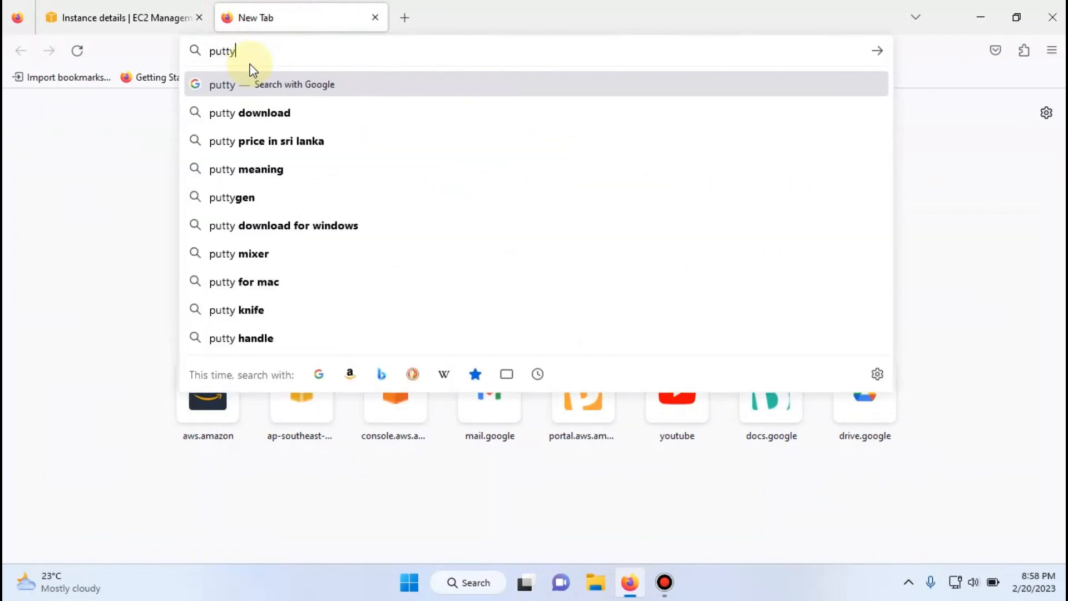
key(Return)
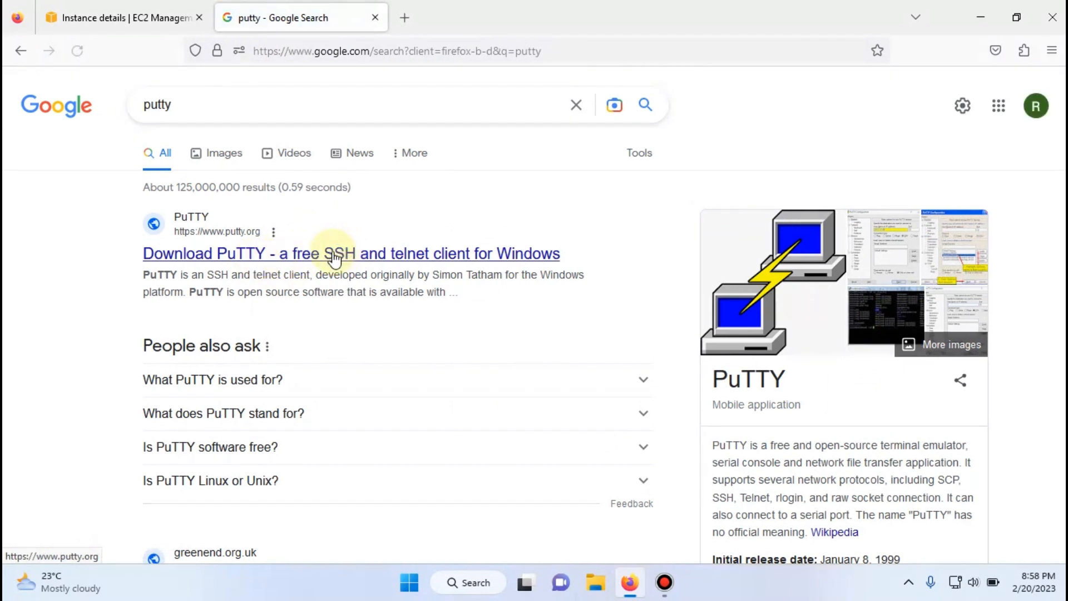
right_click(334, 258)
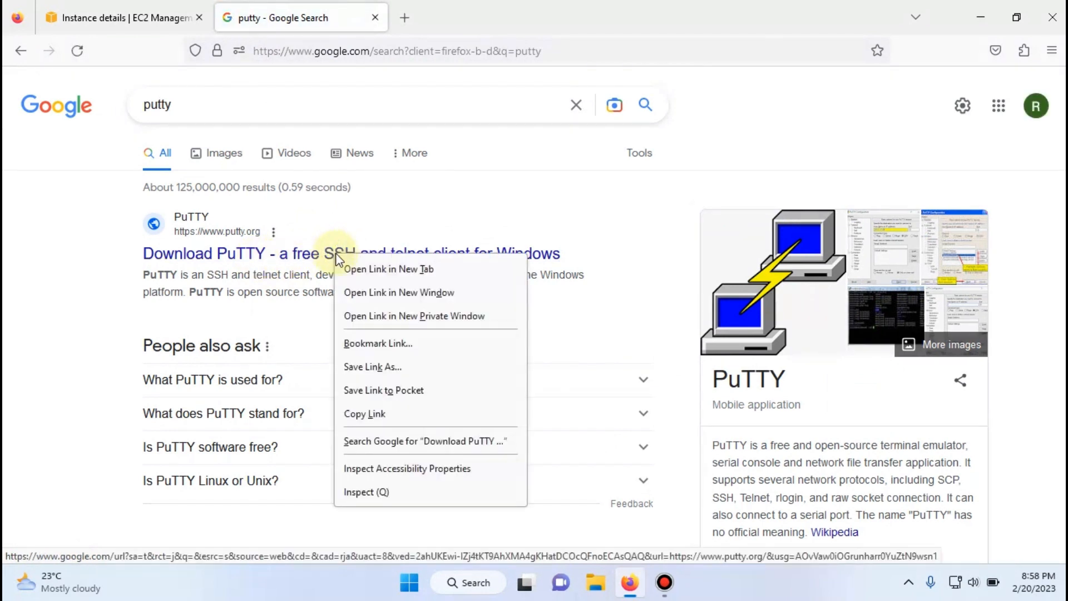
click(343, 269)
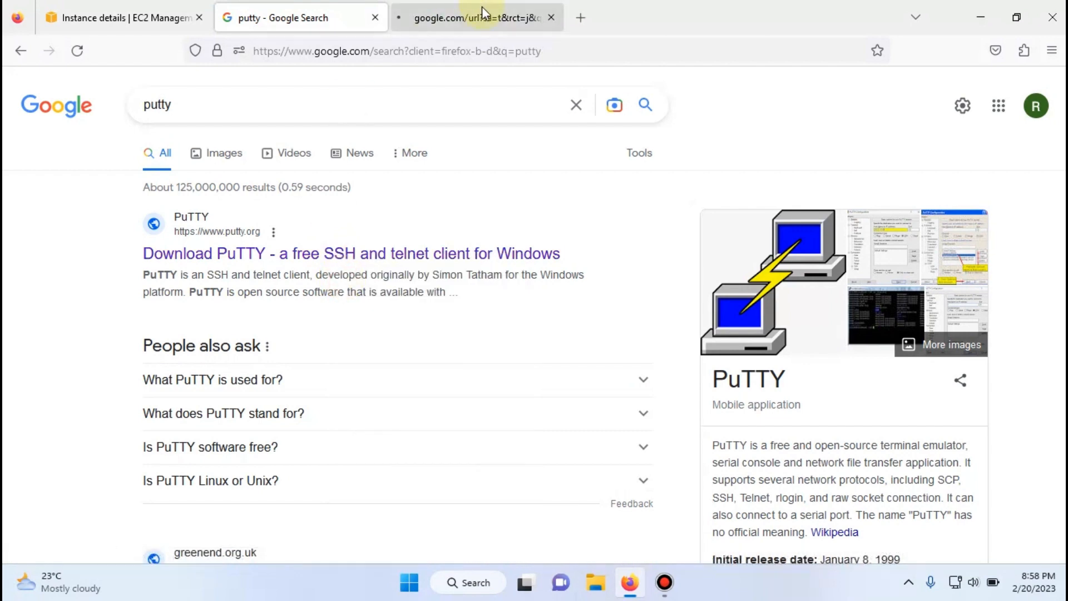
click(481, 15)
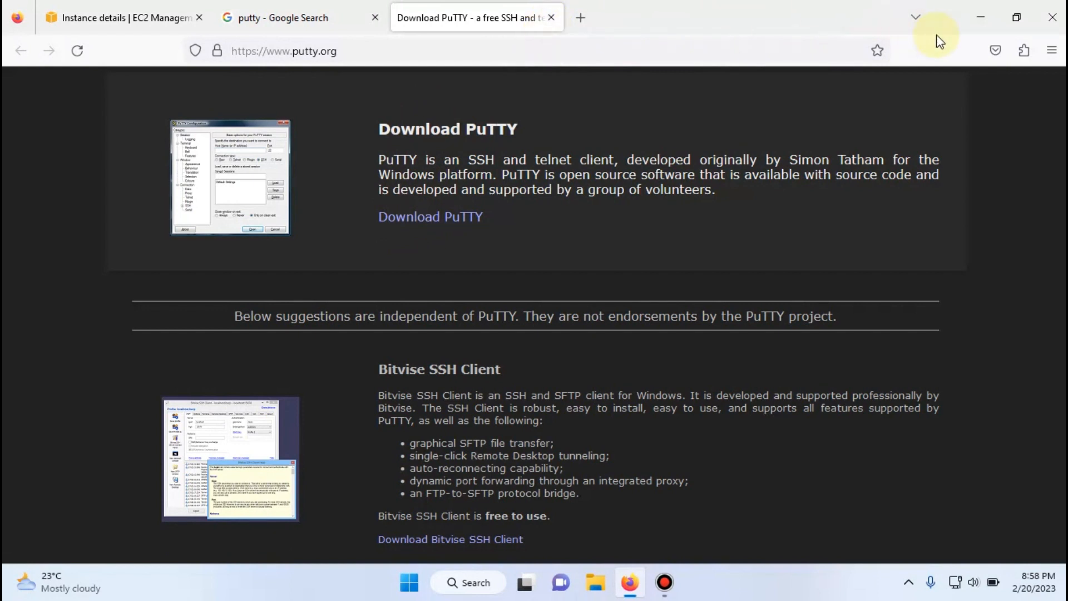
- Switch to PuTTY Configuration, select the saved session MyTestEC2, and expand the SSH and Auth categories
click(980, 22)
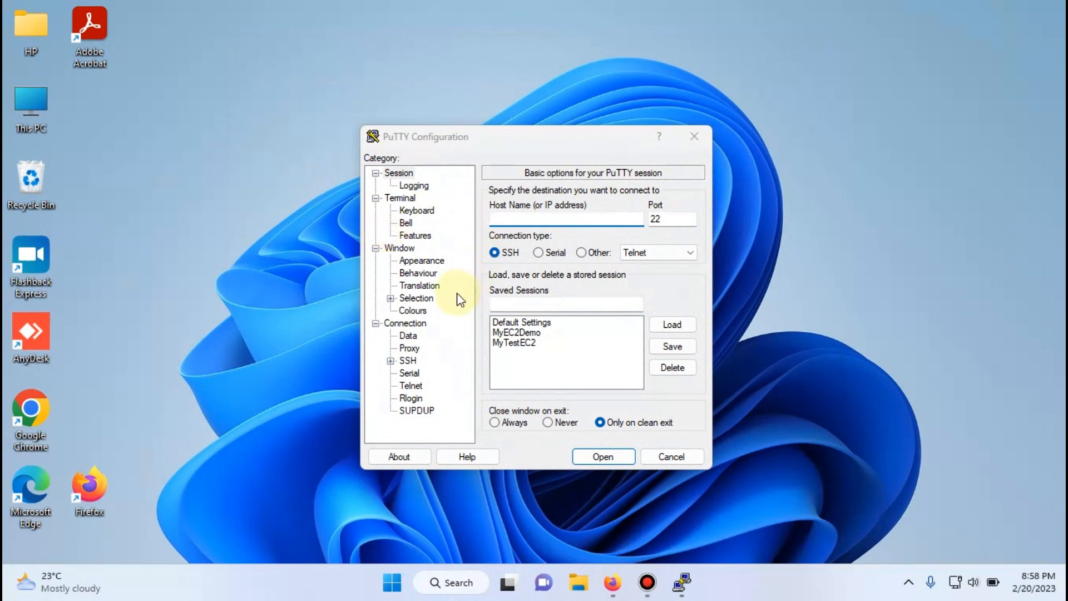
click(510, 343)
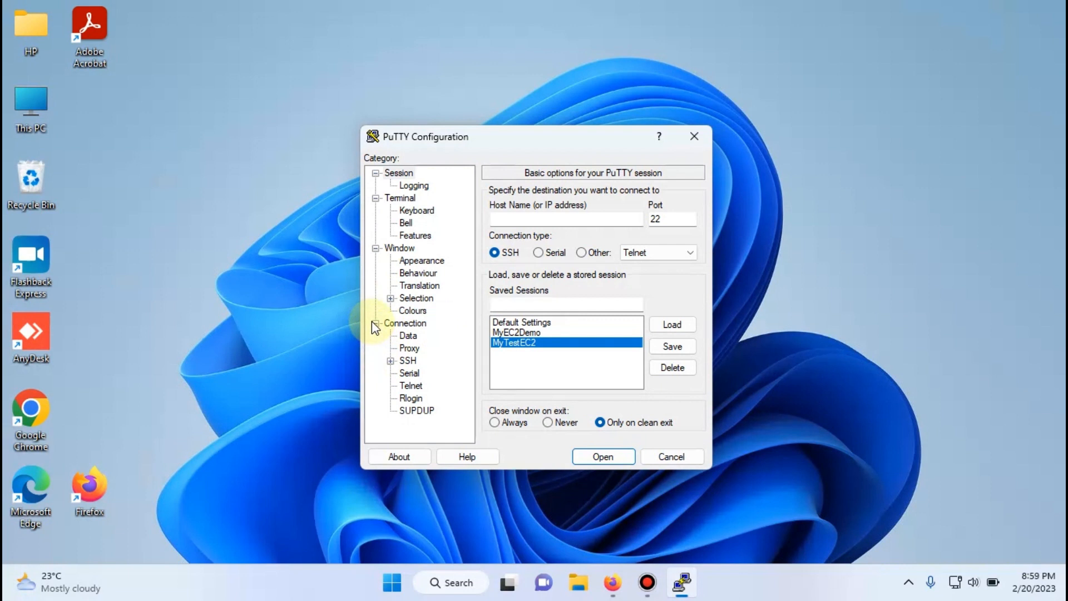
click(393, 361)
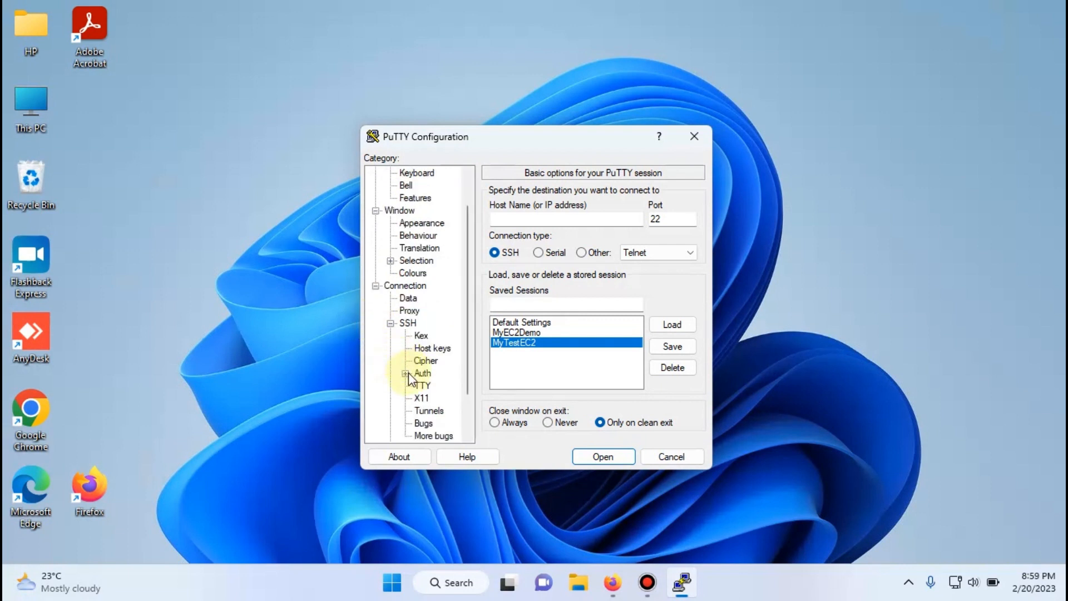
click(405, 374)
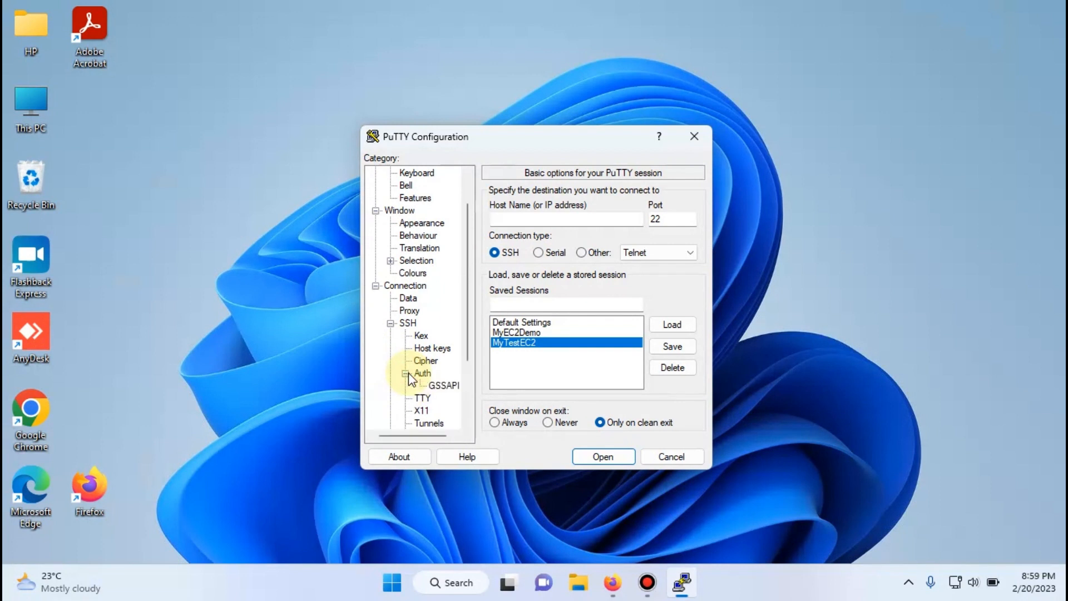
- Check the Downloads folder in File Explorer for the ITSECHUBKEY private key file, and return to PuTTY Configuration
click(569, 582)
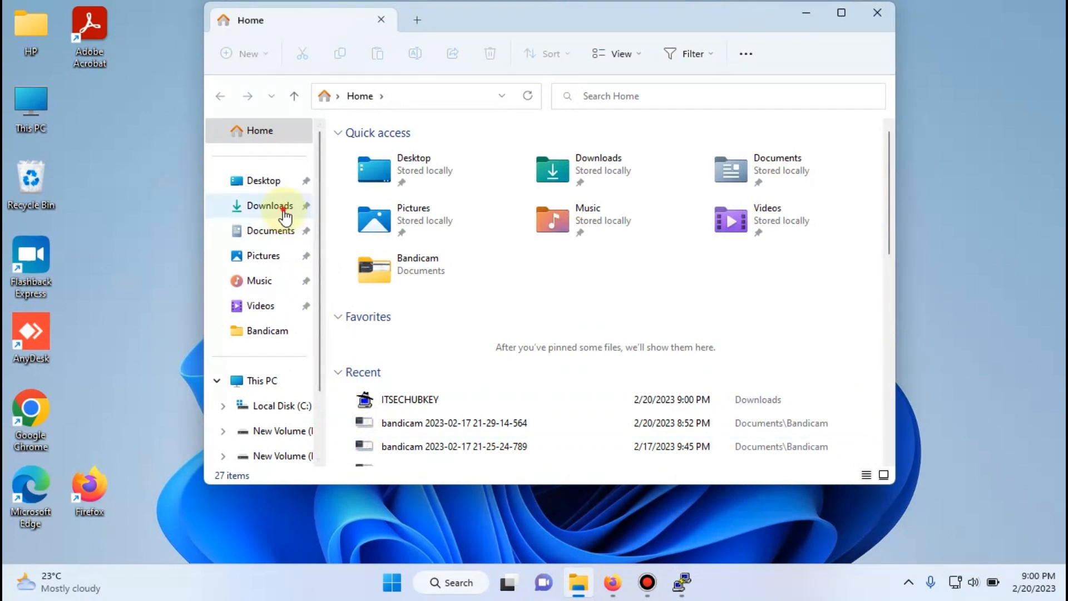
click(284, 211)
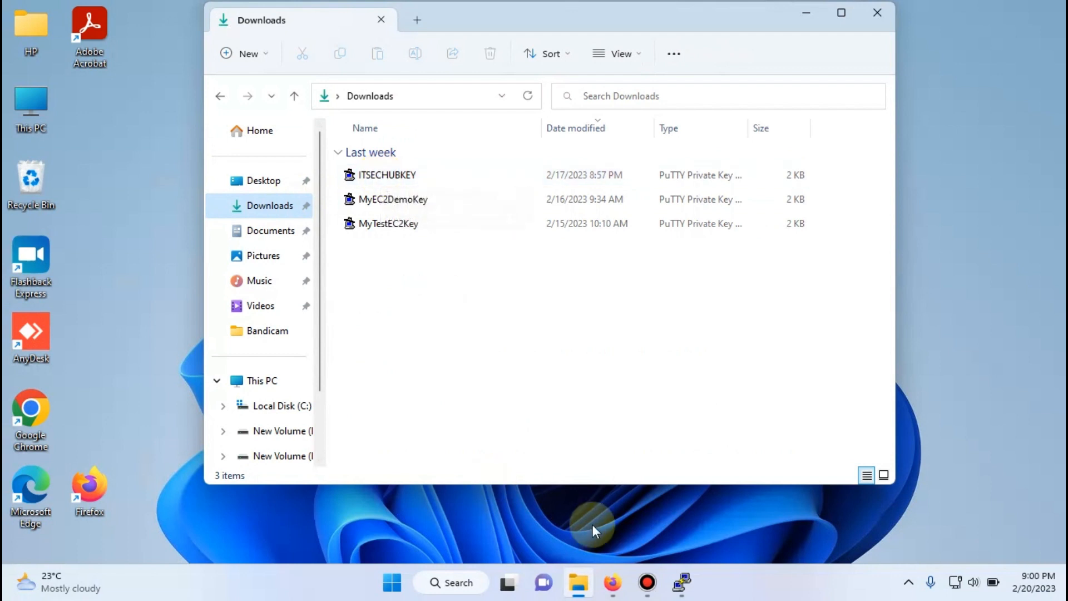
click(673, 589)
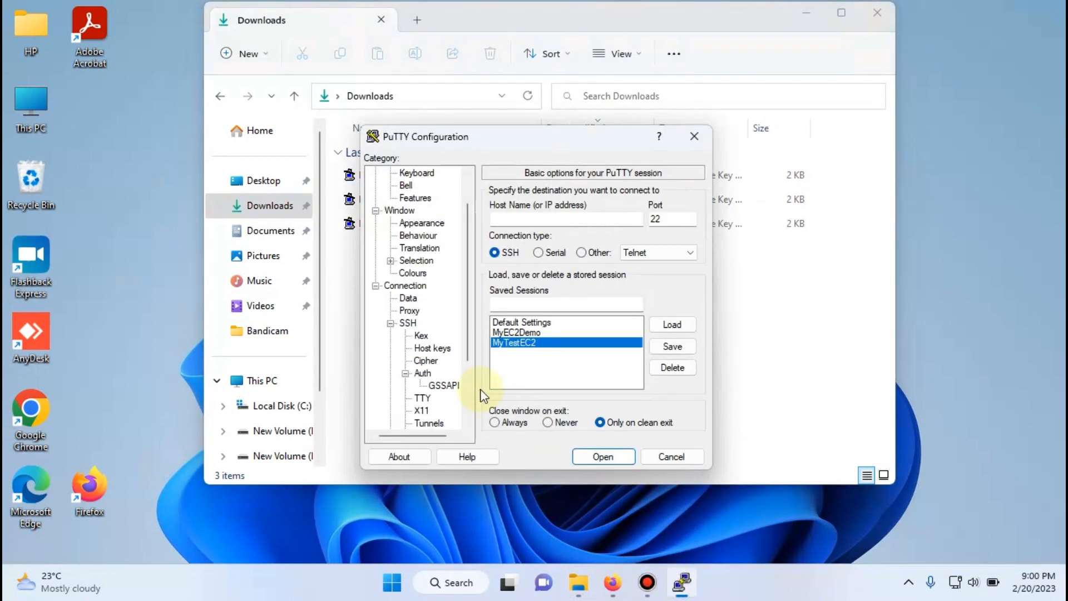
- Set ITSECHUBKEY from the Downloads folder as the private key file for SSH authentication
click(423, 374)
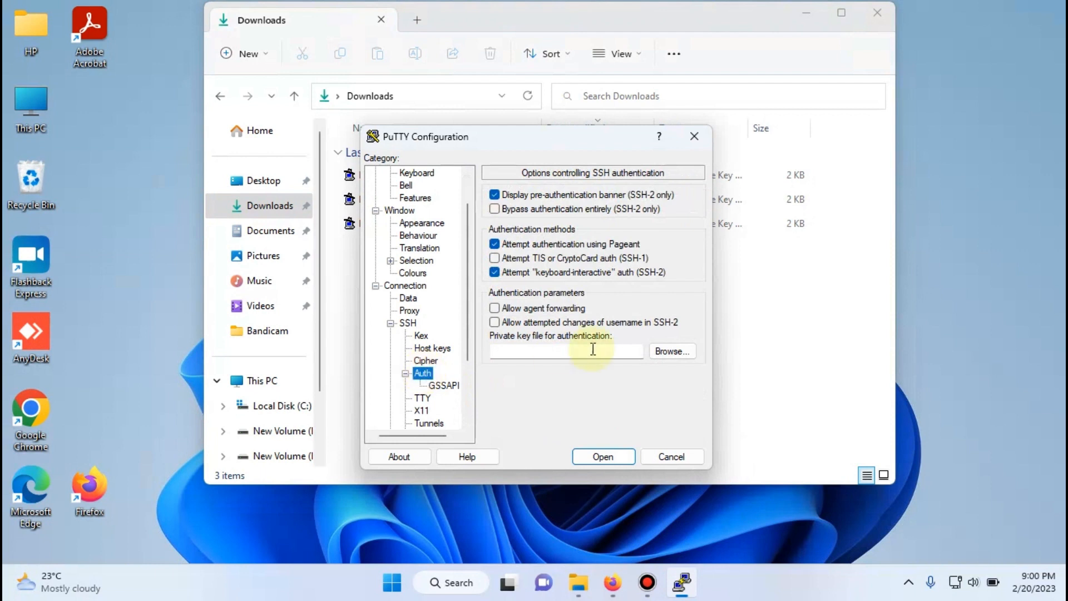
click(670, 355)
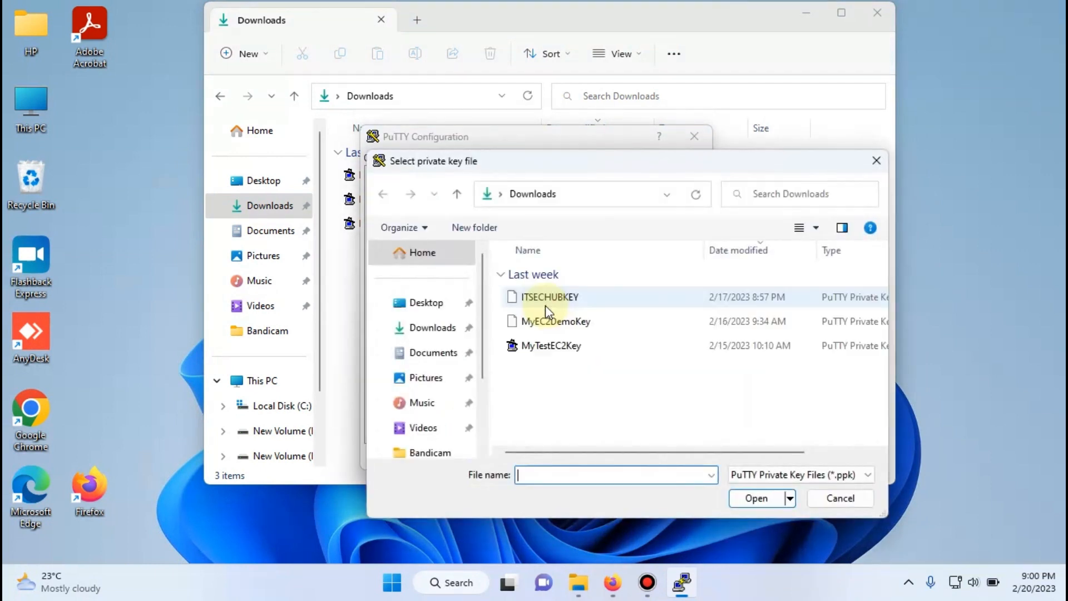
double_click(531, 296)
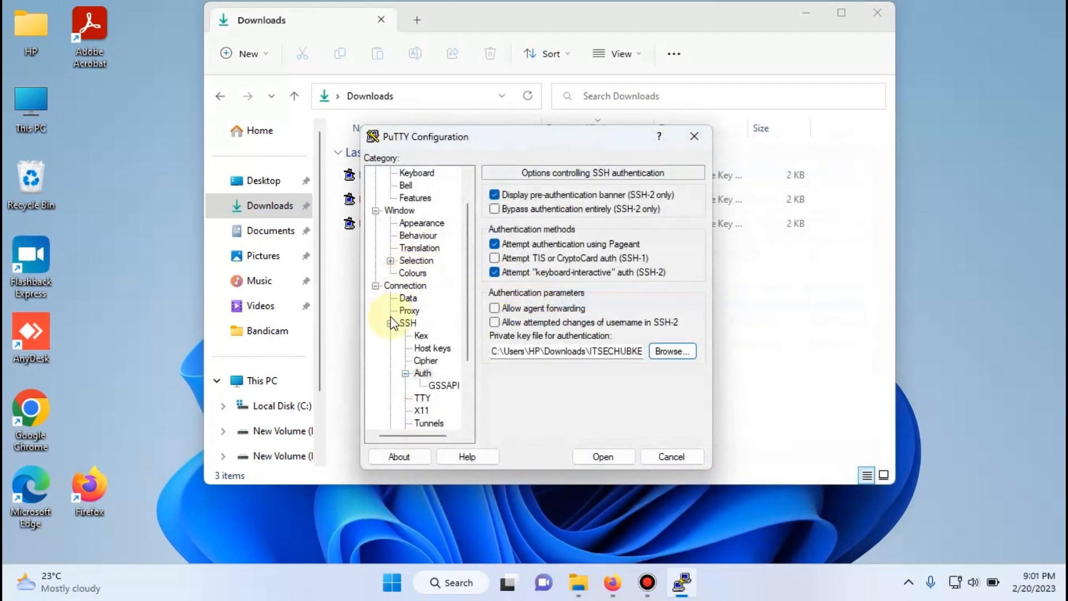
- Copy the ITSECHUBEC2 instance's public IPv4 address 52.76.35.125 from the EC2 console into the PuTTY session's host name
scroll(411, 310, up, 1)
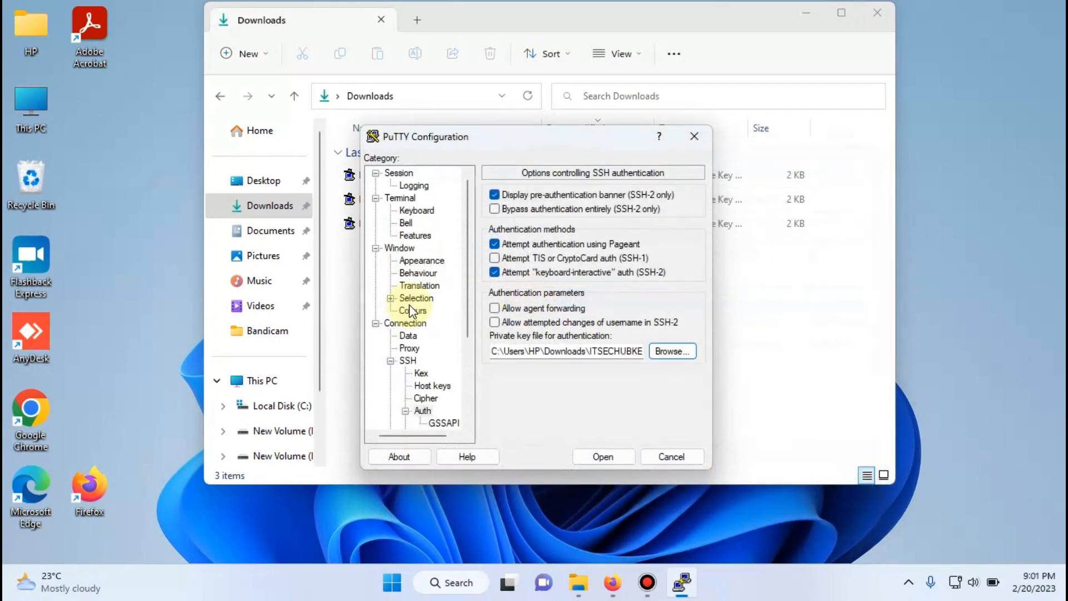
click(398, 174)
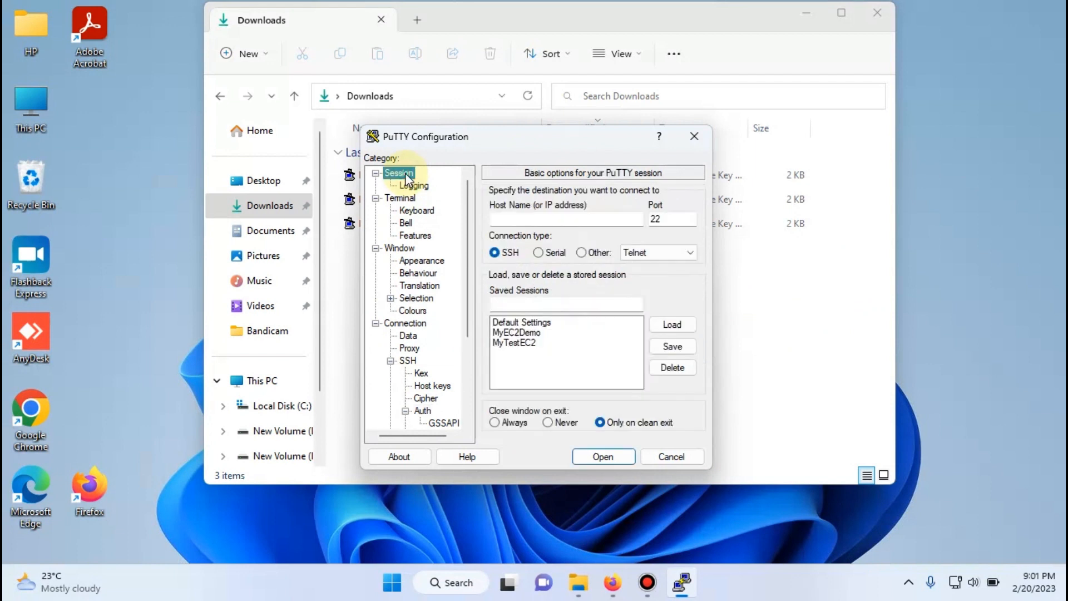
click(560, 223)
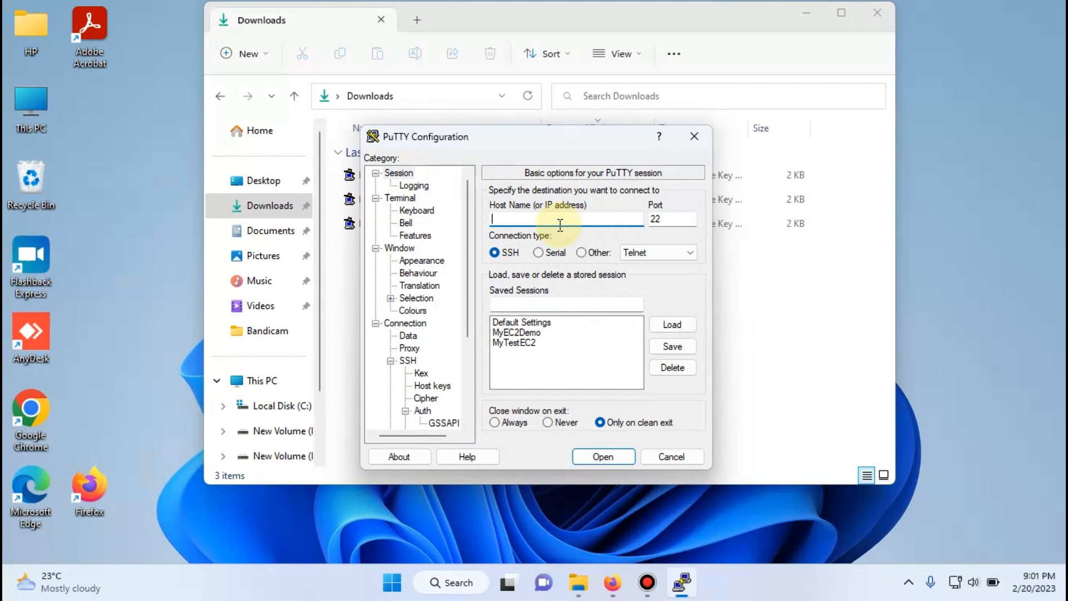
mouse_move(617, 582)
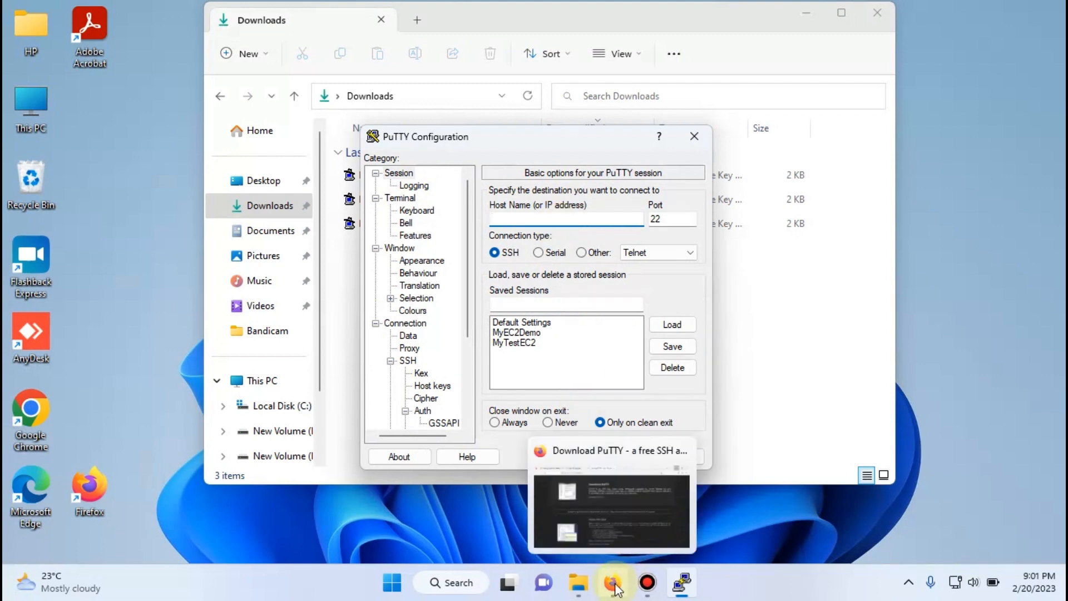
click(573, 490)
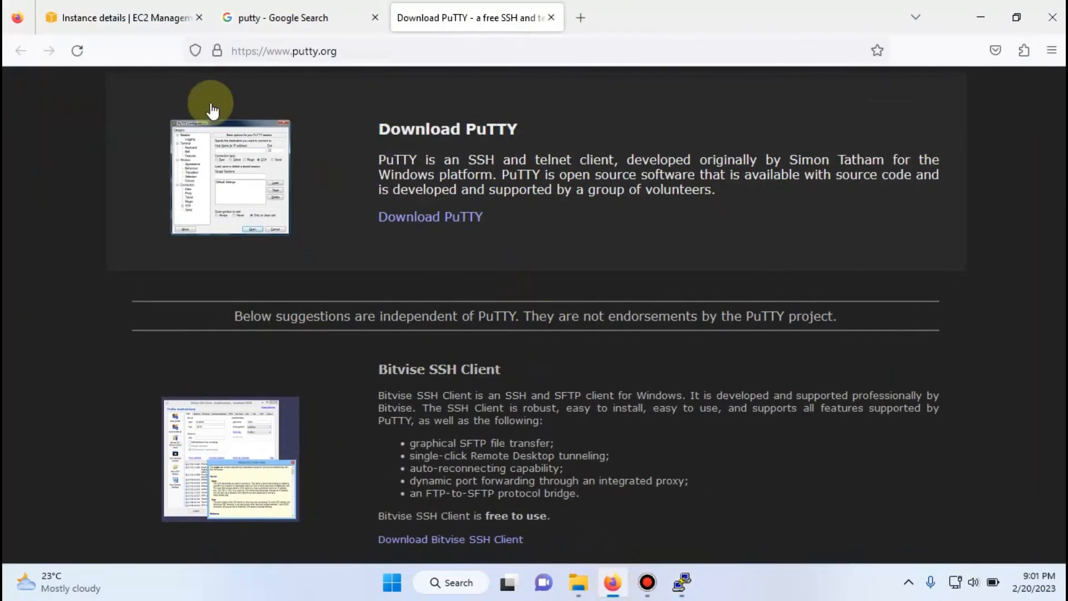
click(122, 18)
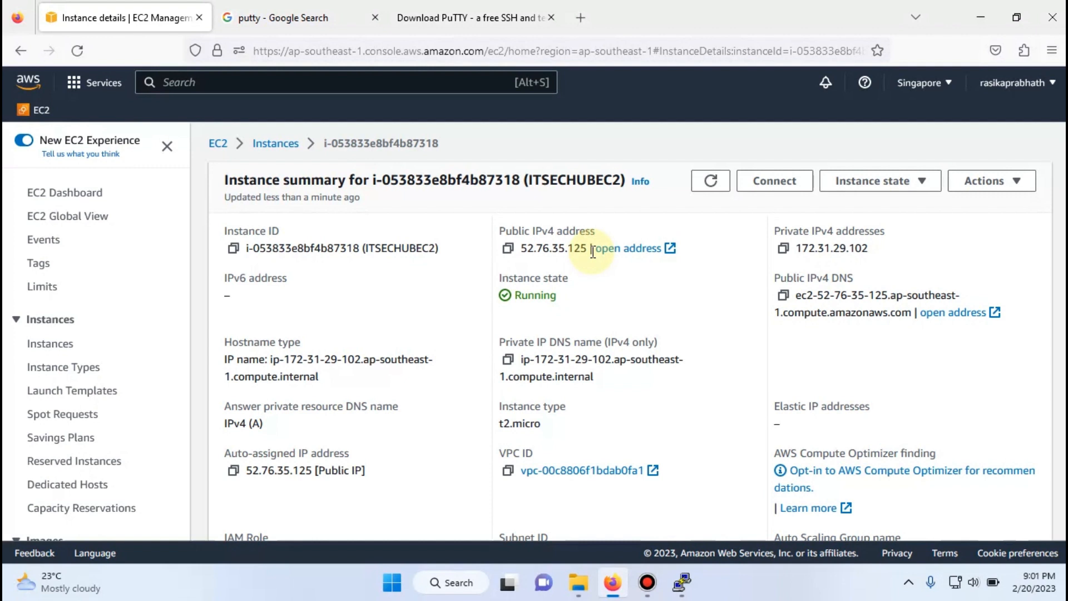
drag(582, 250, 519, 251)
key(ctrl+c)
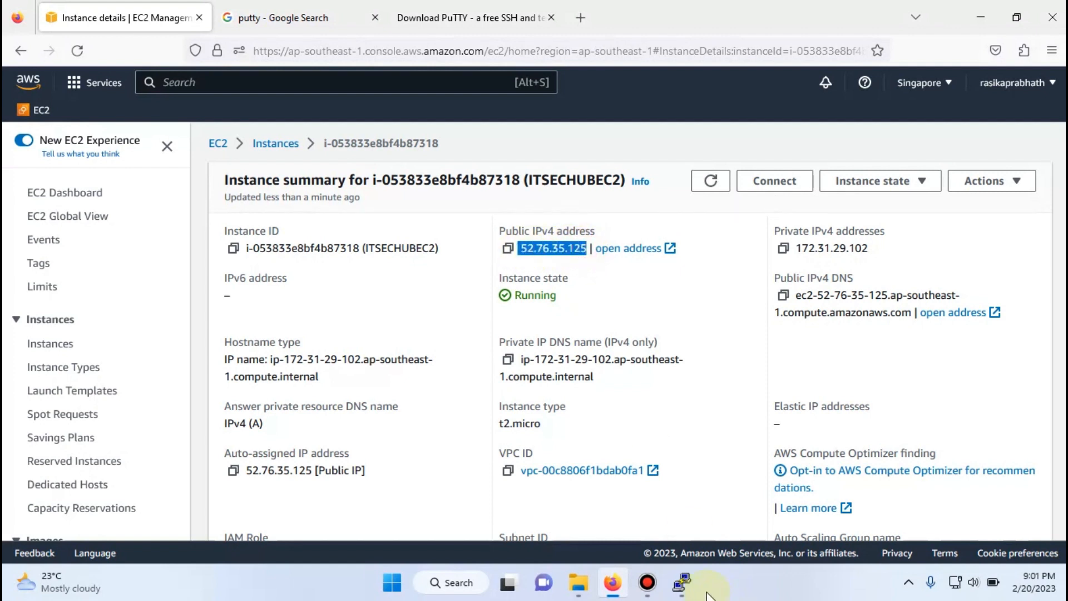
click(683, 582)
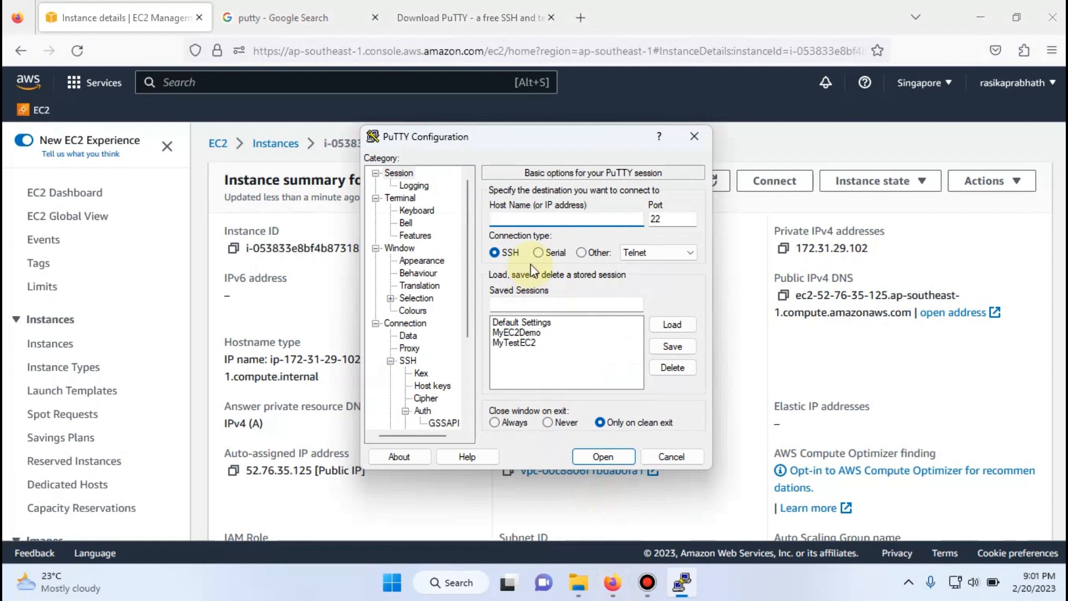
key(ctrl+v)
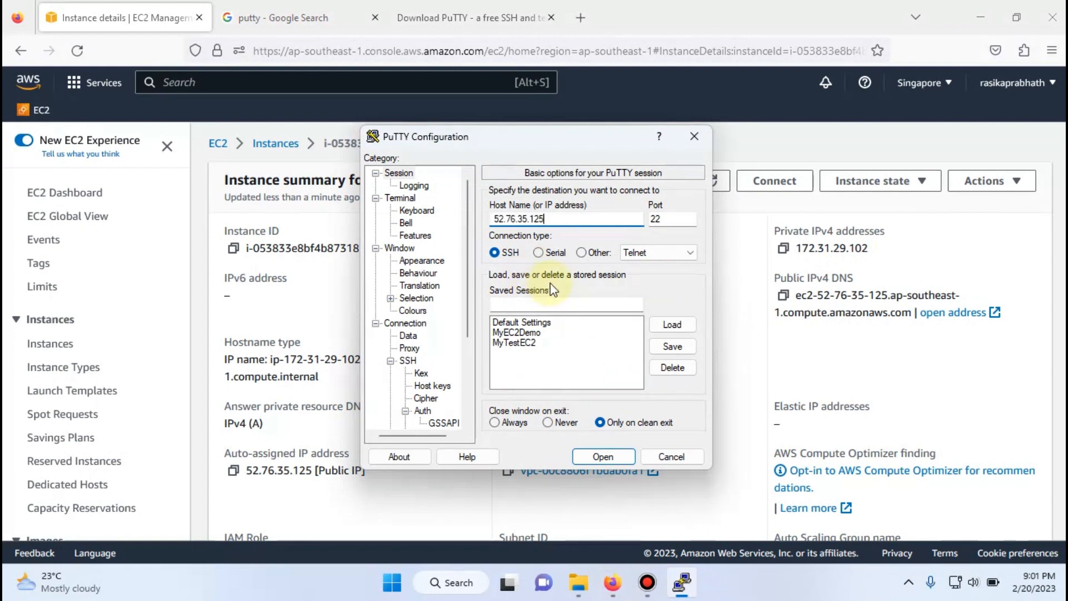
- Save the connection settings as a stored session named ITSECHUBEC2
click(552, 305)
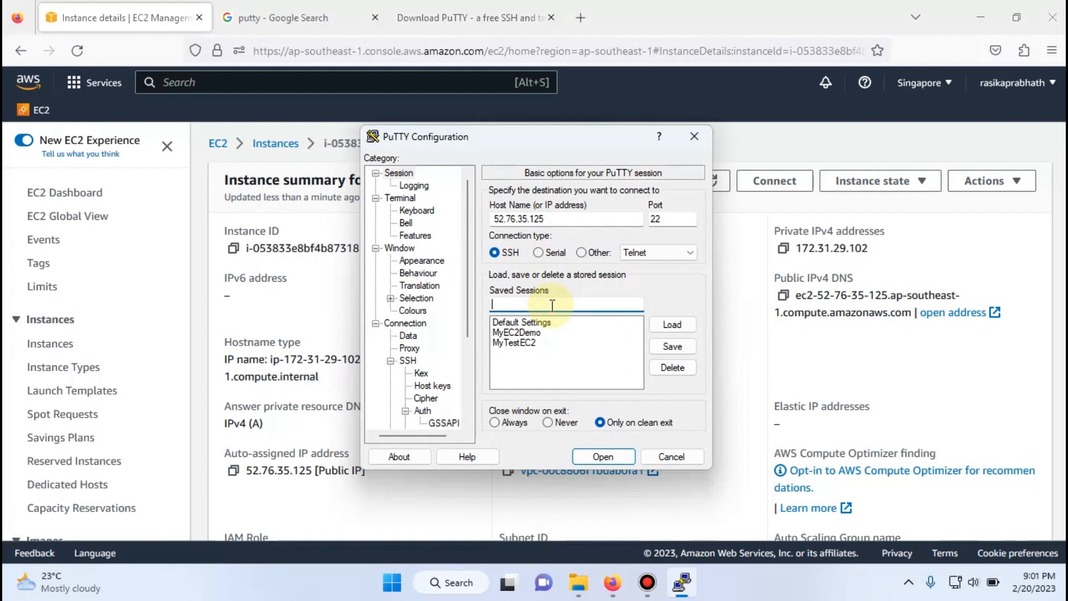
click(516, 332)
text(I)
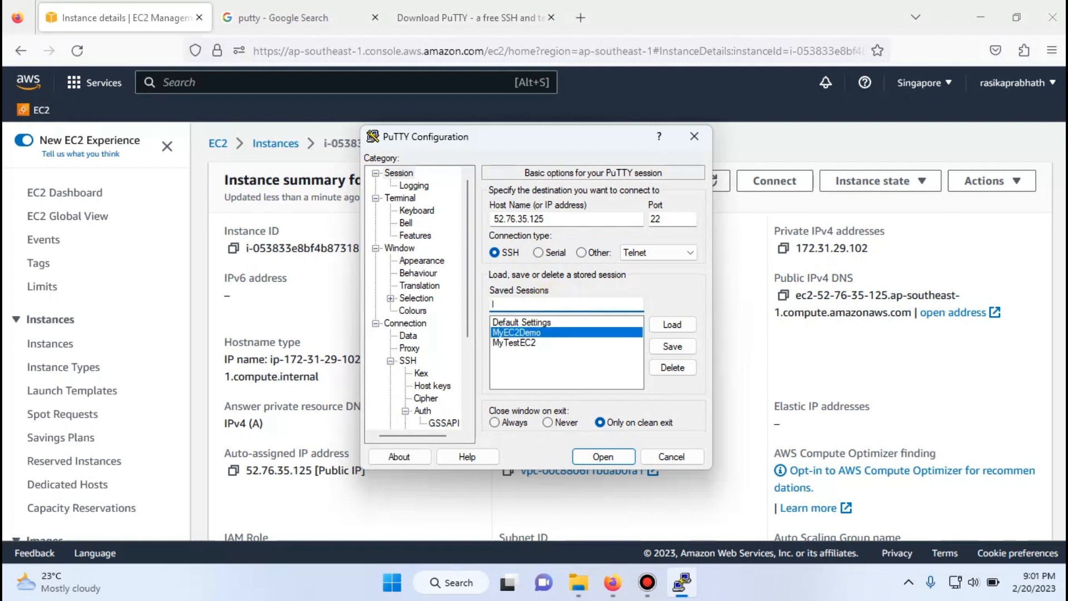
text(TSECHUB)
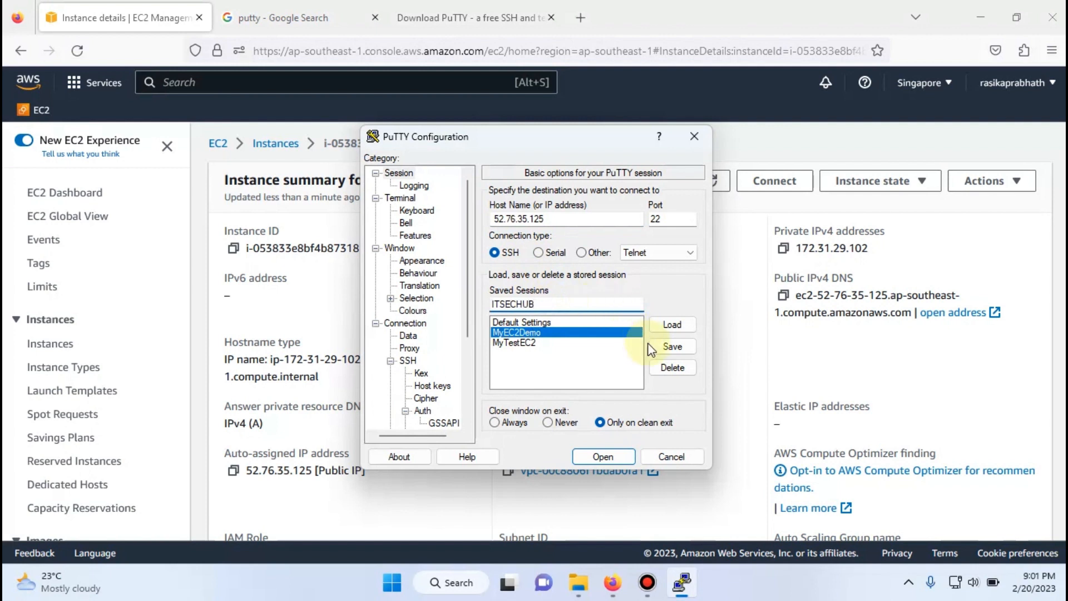
text(EC2)
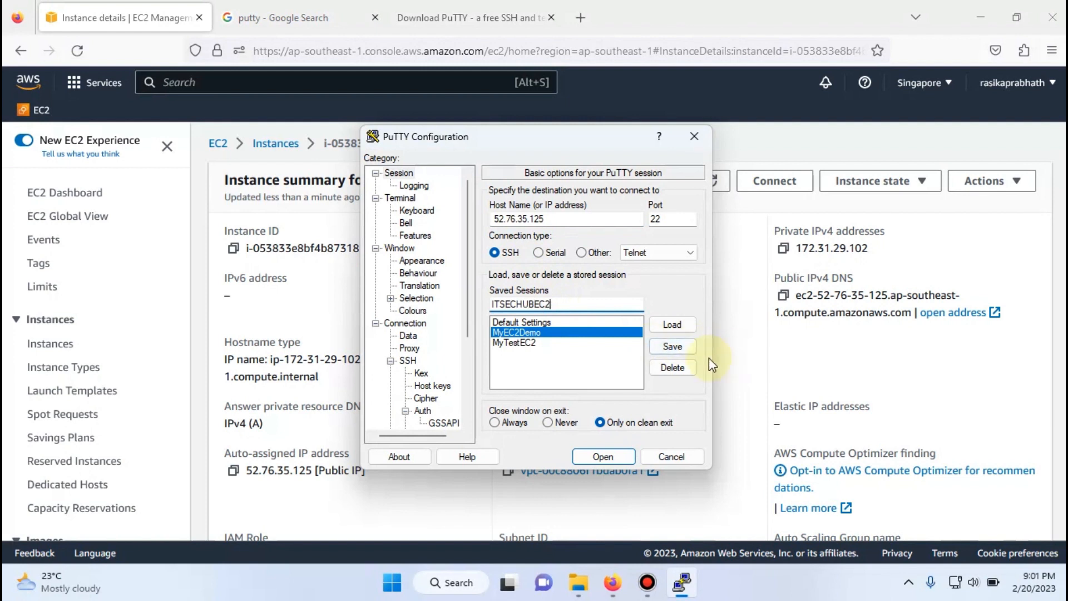
click(682, 349)
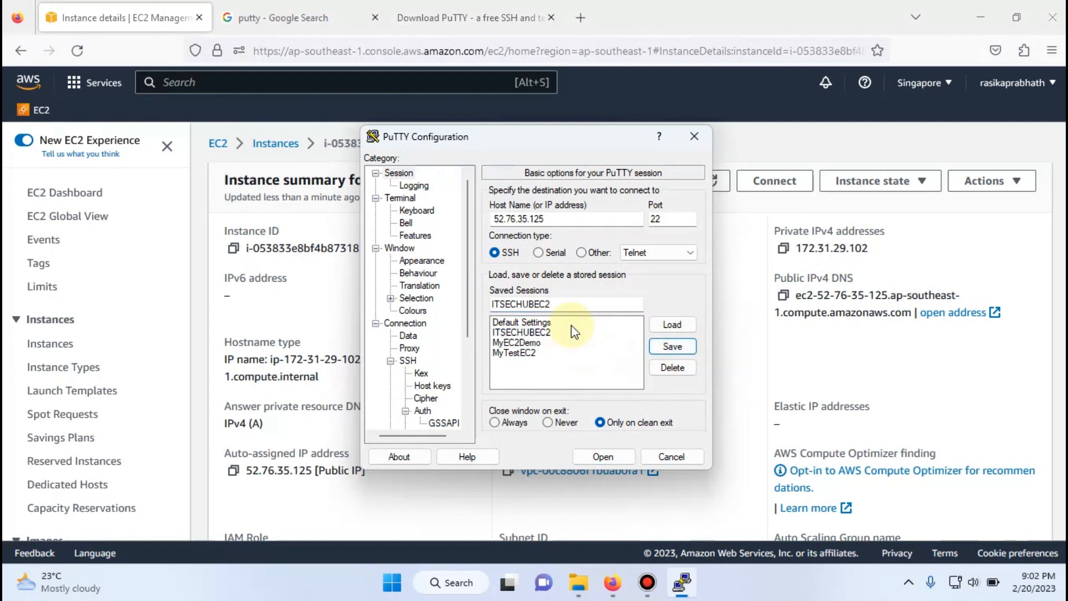
- Close PuTTY Configuration and launch PuTTY again from the Windows search
click(695, 136)
click(458, 581)
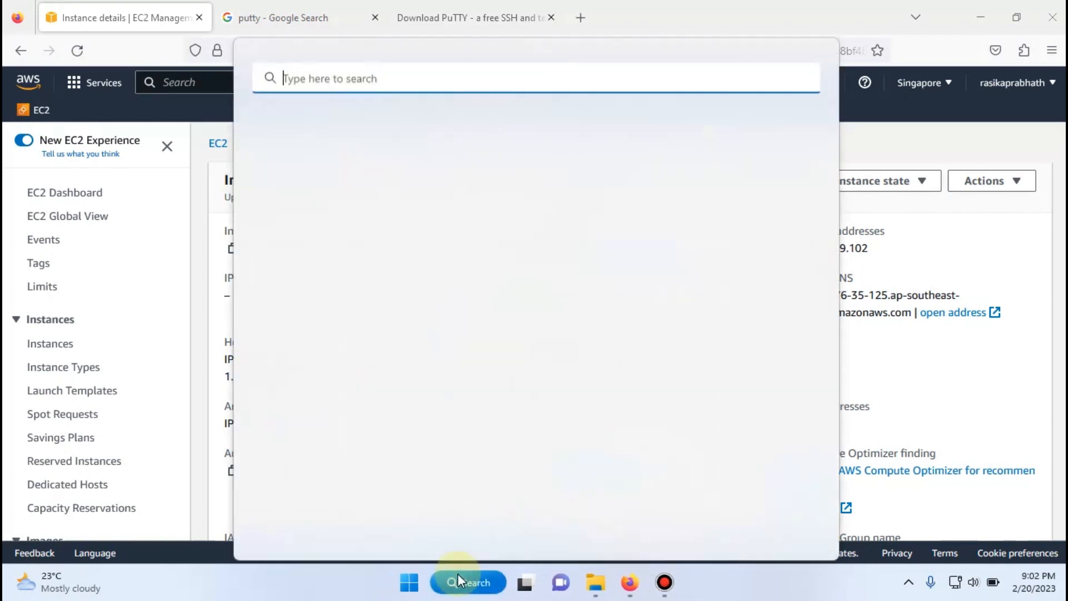
click(311, 183)
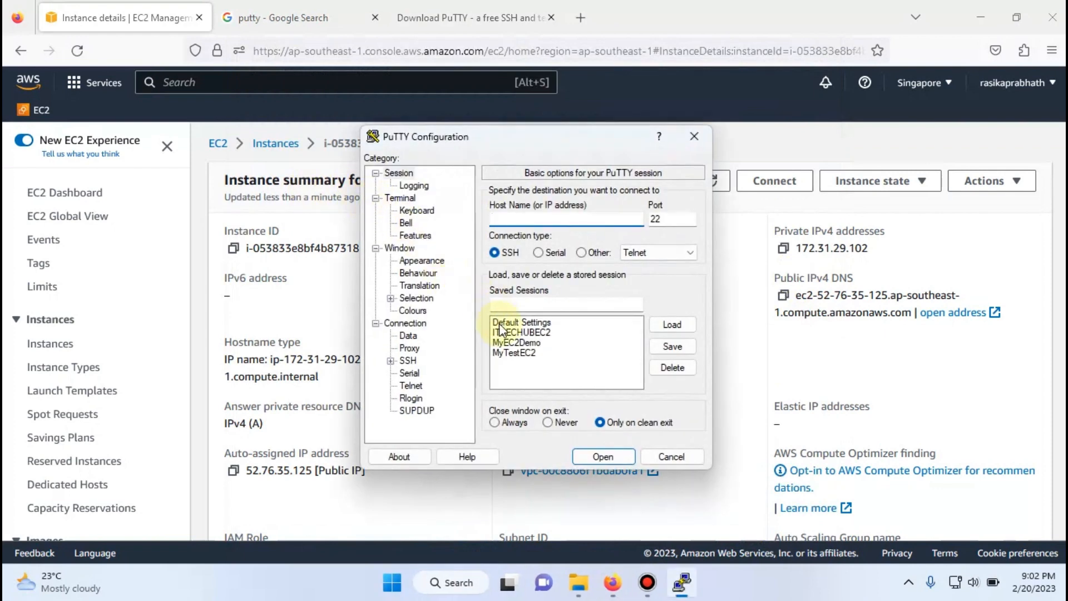
- Load the saved session ITSECHUBEC2, open its connection and accept the server's host key
click(532, 332)
click(672, 325)
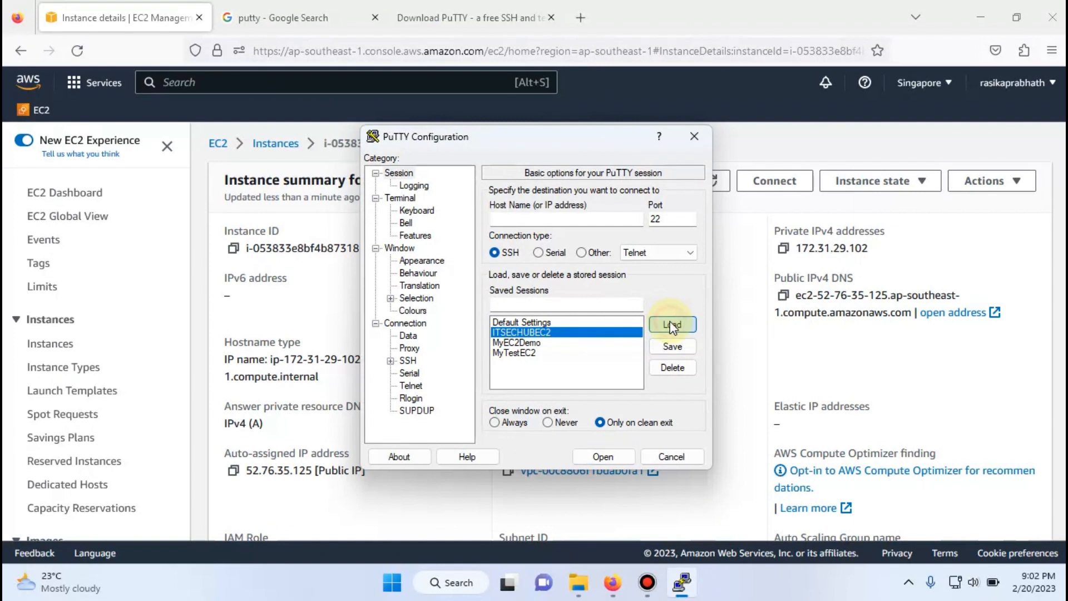
click(605, 463)
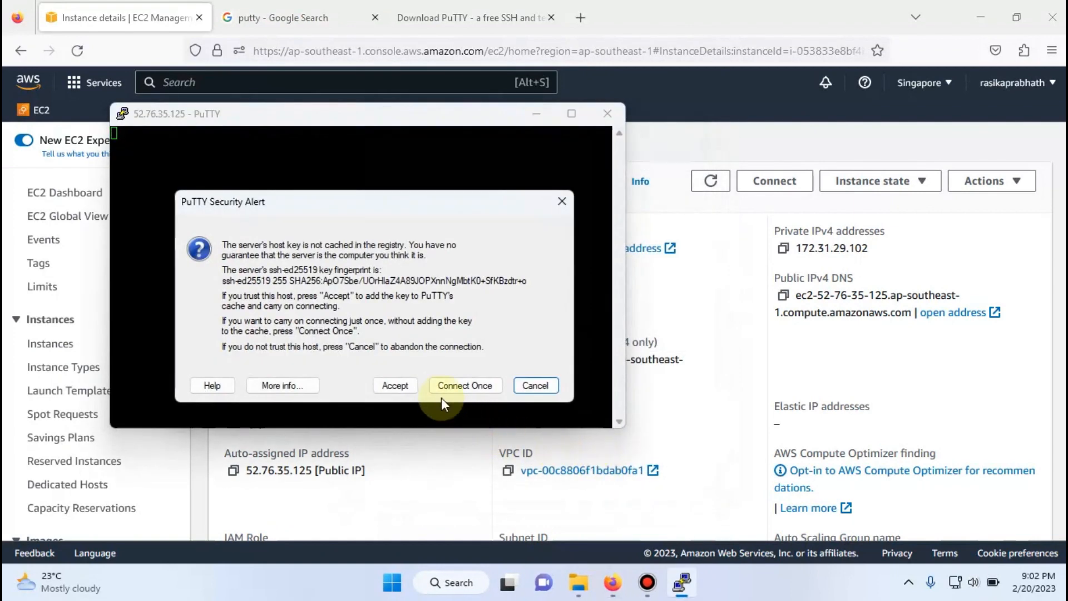
click(395, 385)
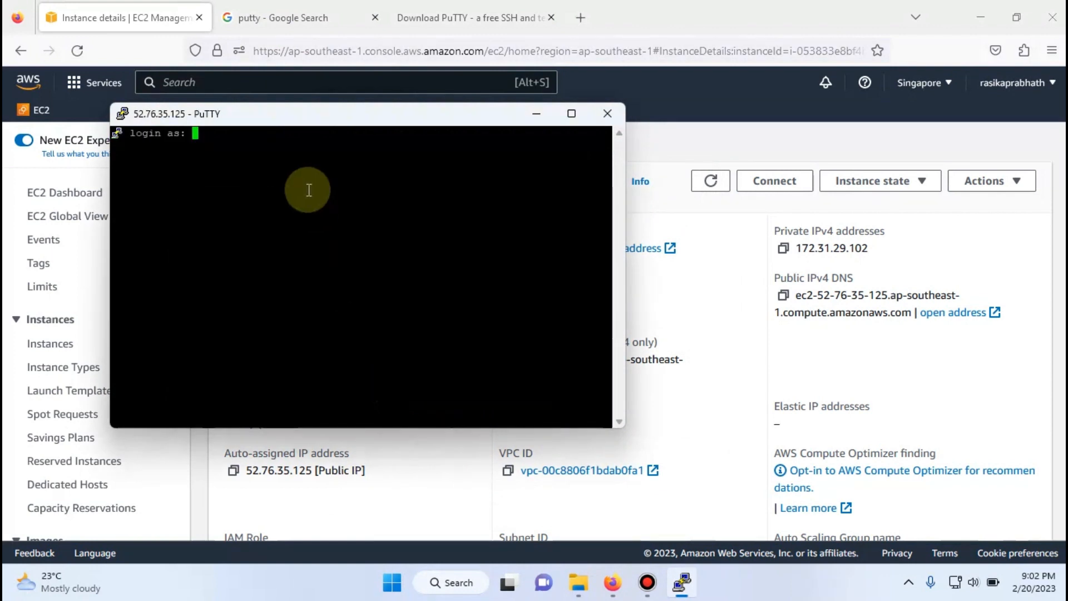
- Switch to the EC2 console and check the default user name in the EC2 Instance Connect options of ITSECHUBEC2
click(529, 117)
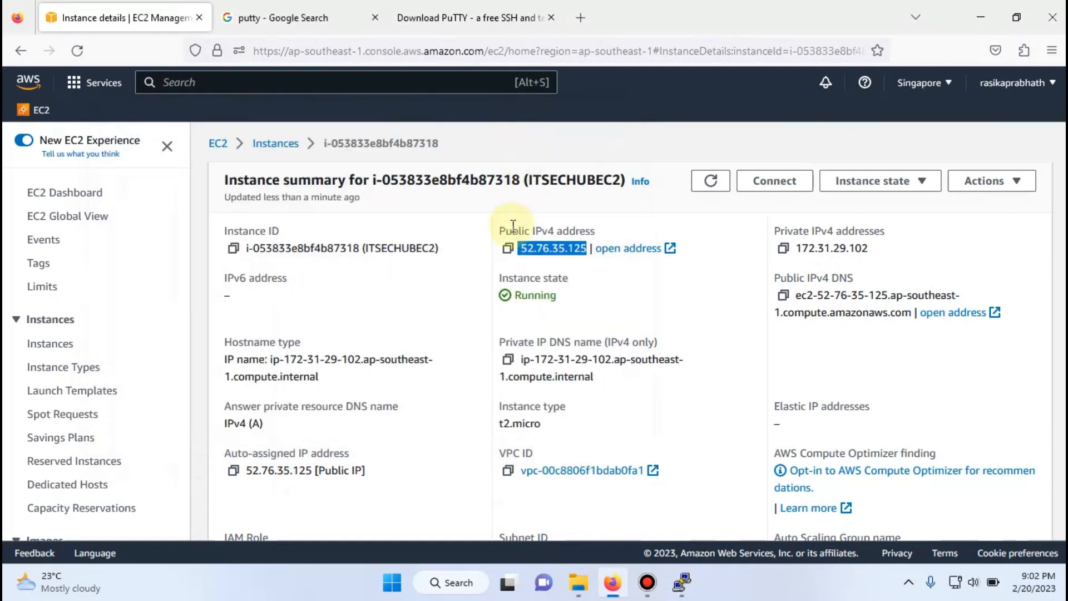
click(287, 149)
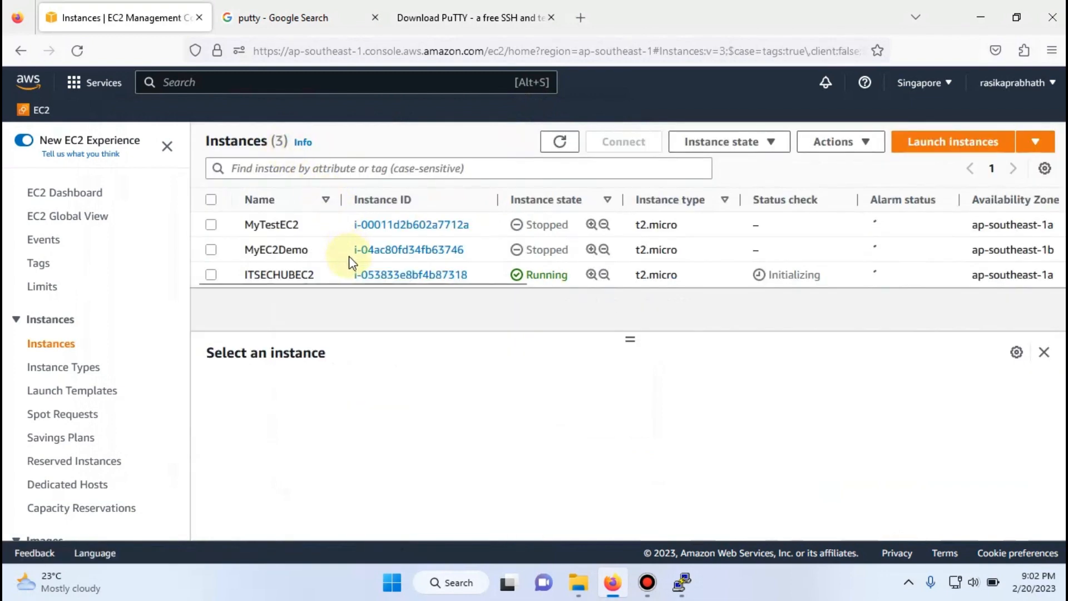
click(211, 274)
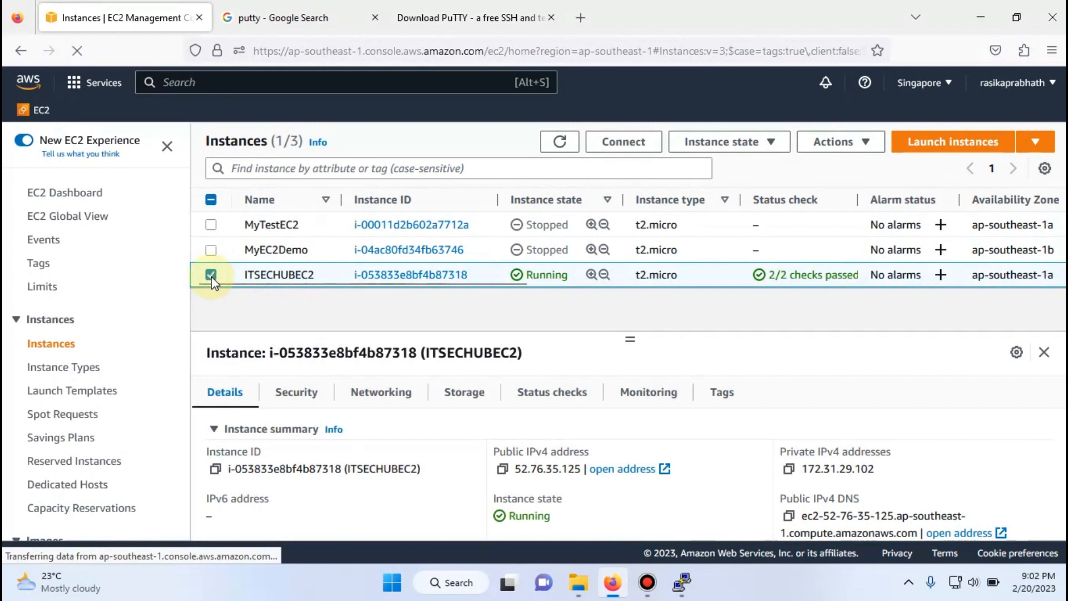
click(617, 142)
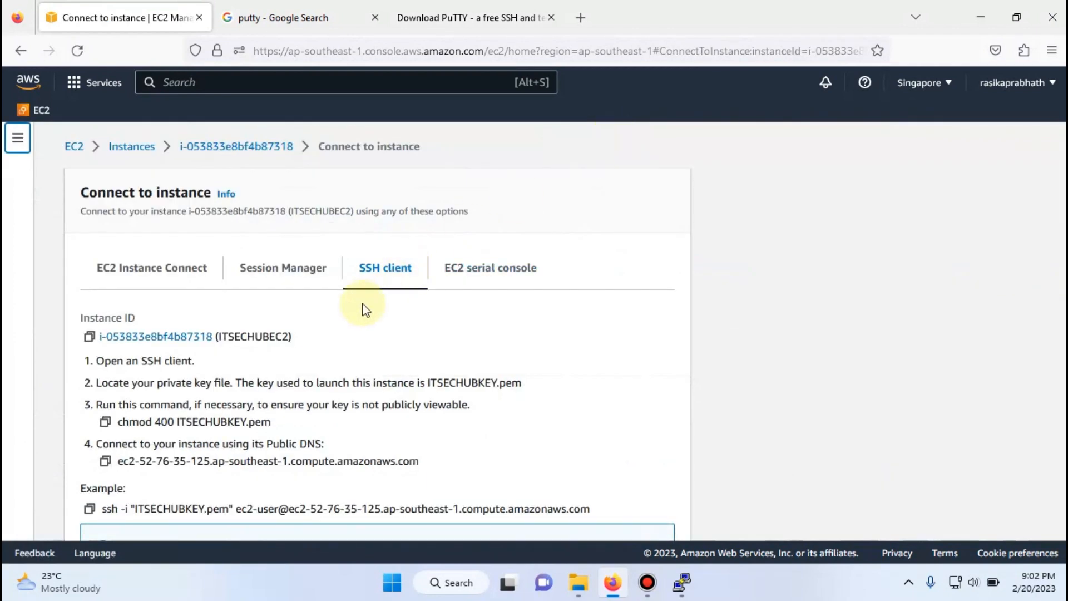
click(180, 275)
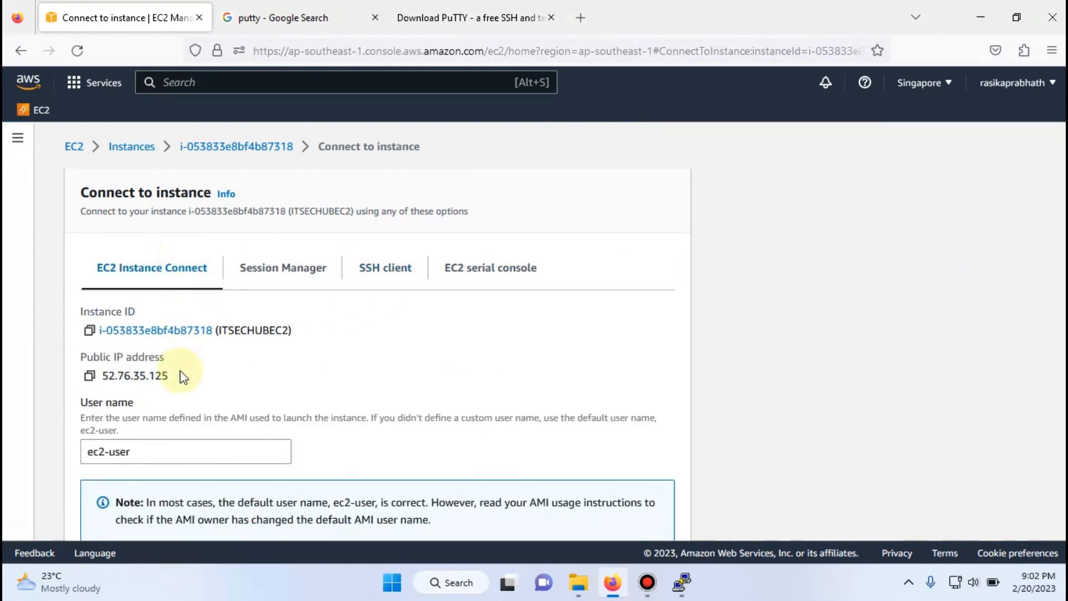
scroll(184, 378, down, 2)
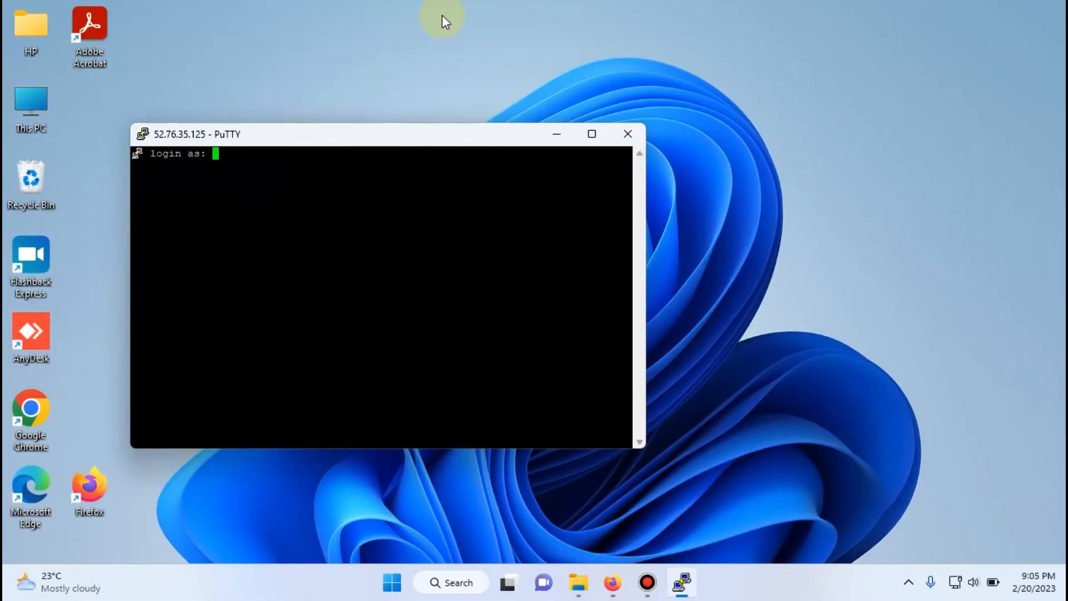
- Log in to the PuTTY terminal session as ec2-user
text(ec2-user)
key(Return)
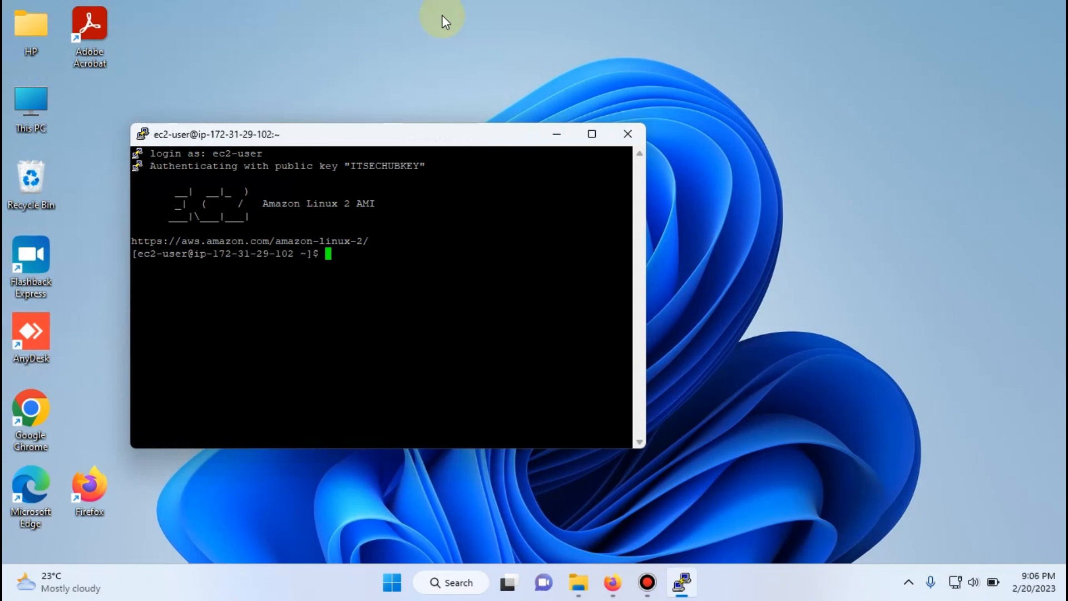
- Run ifconfig on the instance to list its network interfaces
text(ifconfig)
key(Return)
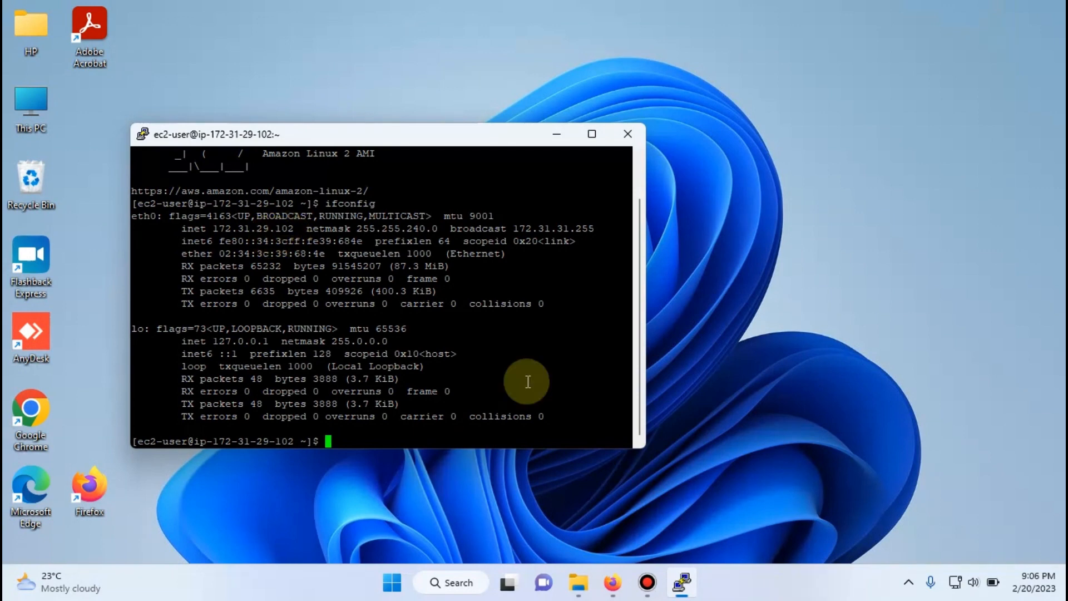
- Compare the private IPv4 address in the EC2 console with the terminal's eth0 address, and minimize the terminal
click(612, 582)
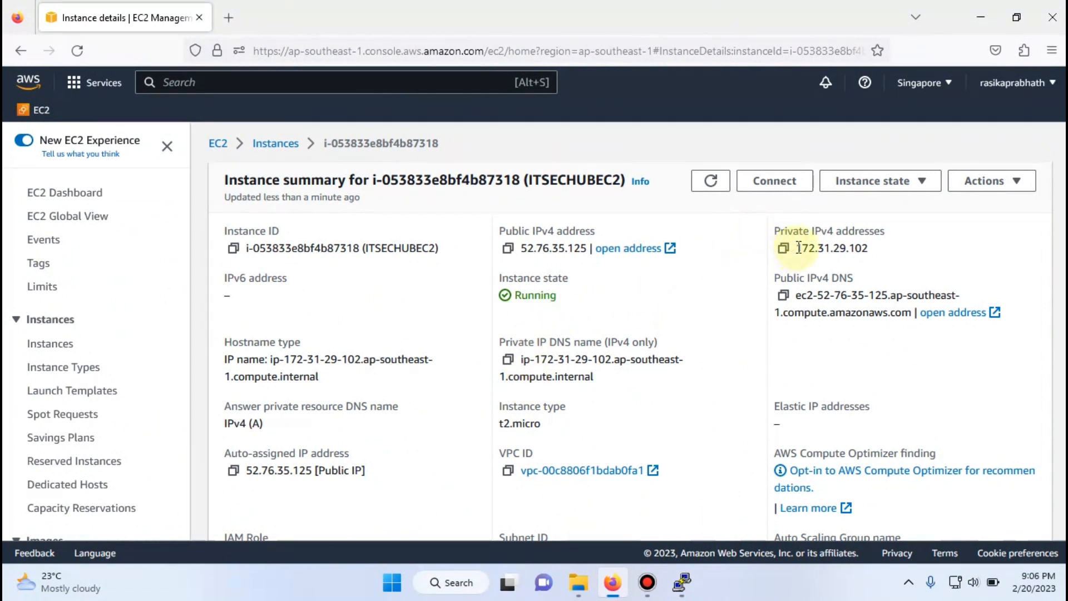
click(682, 582)
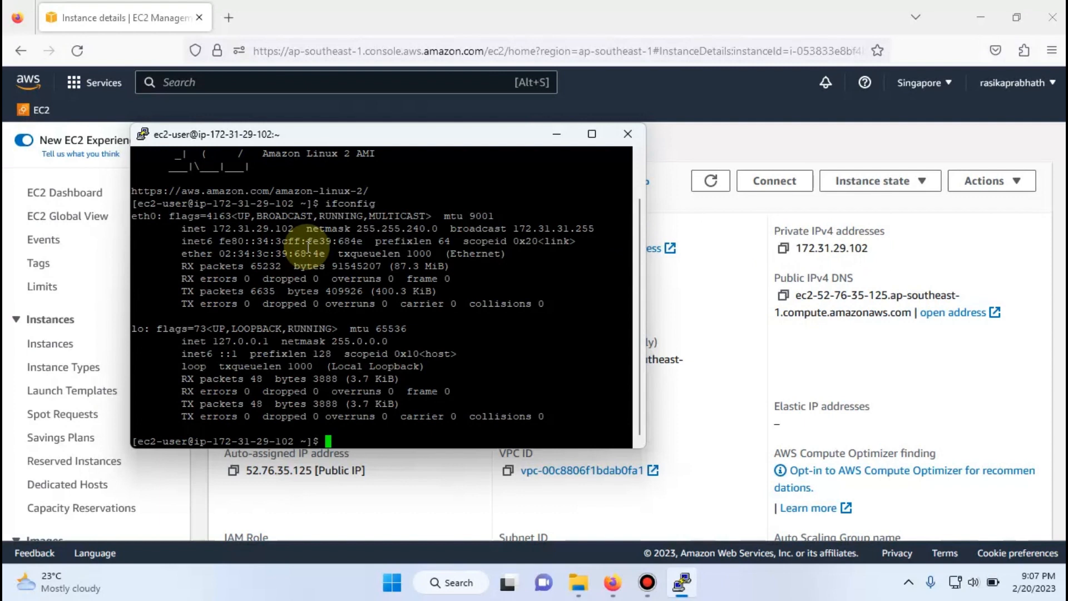
click(553, 136)
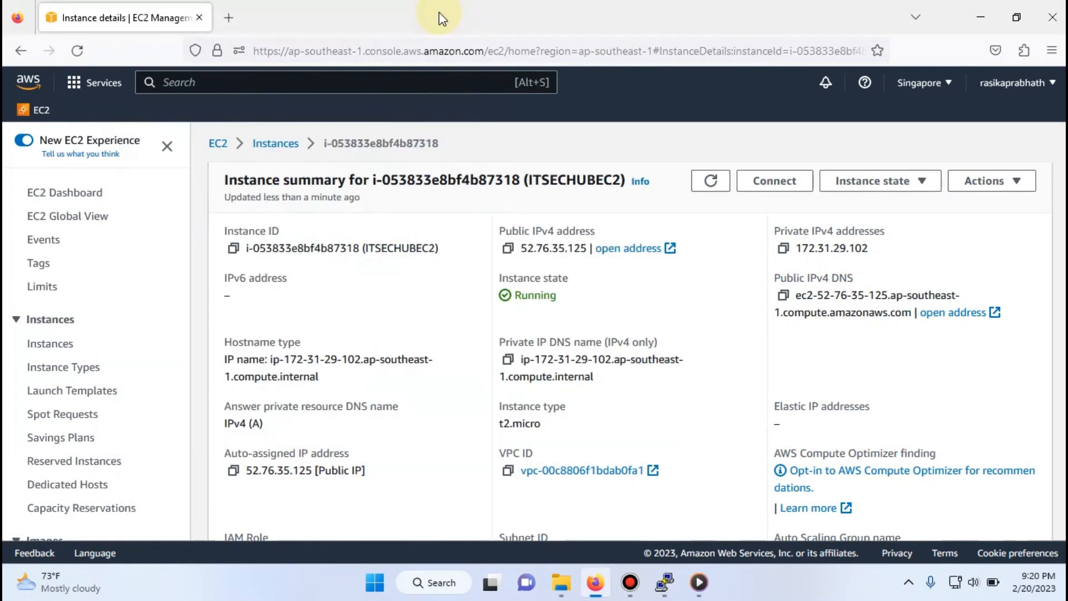